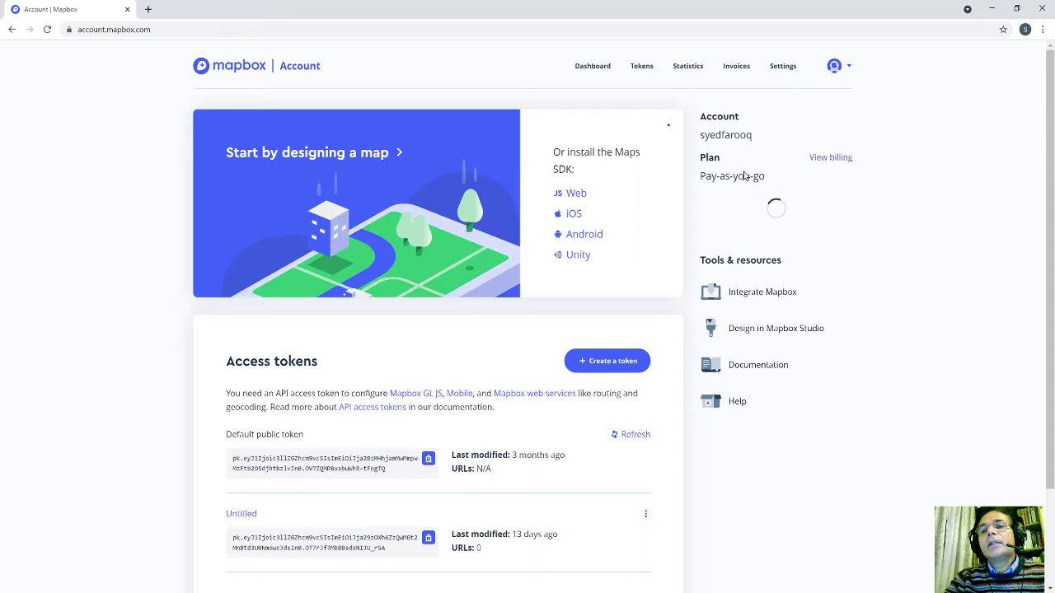
# Leave the account overview and go to Mapbox Studio's Styles page from the avatar menu.
pyautogui.click(834, 69)
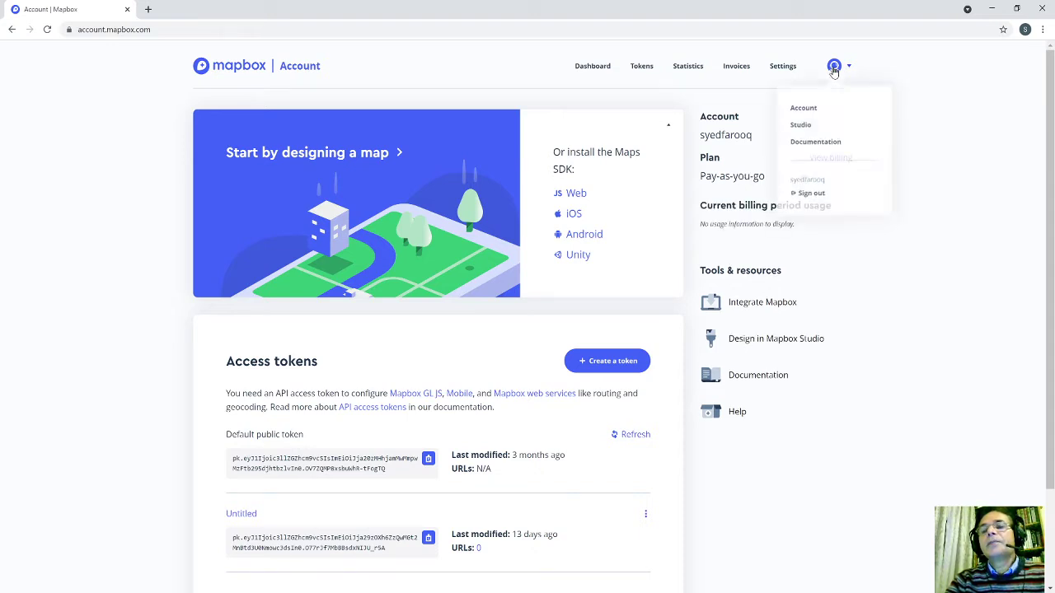
pyautogui.click(794, 130)
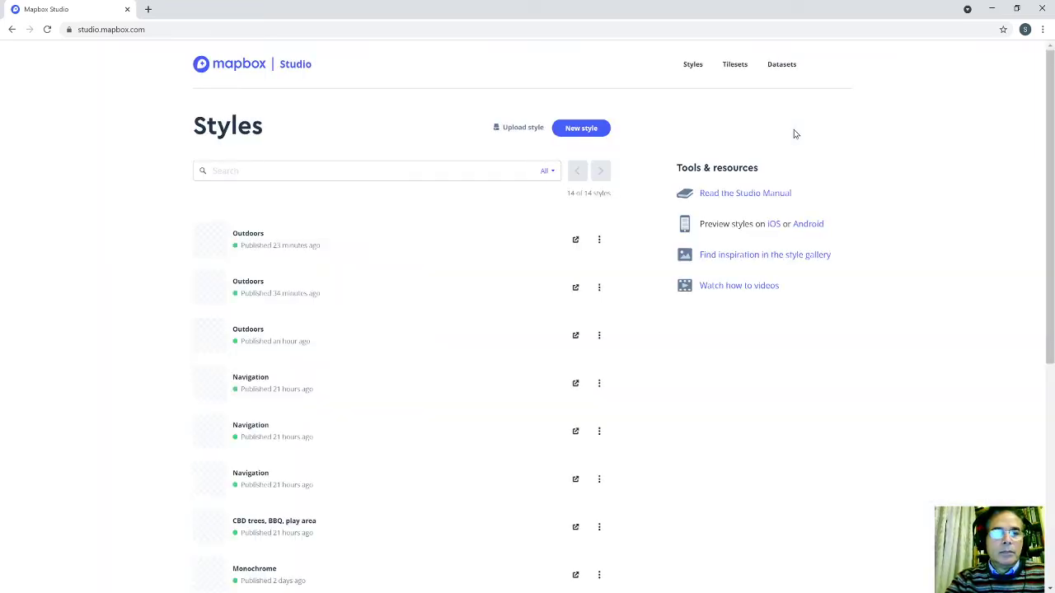
# Create a new style from the Outdoors template and open it in the style editor.
pyautogui.click(592, 132)
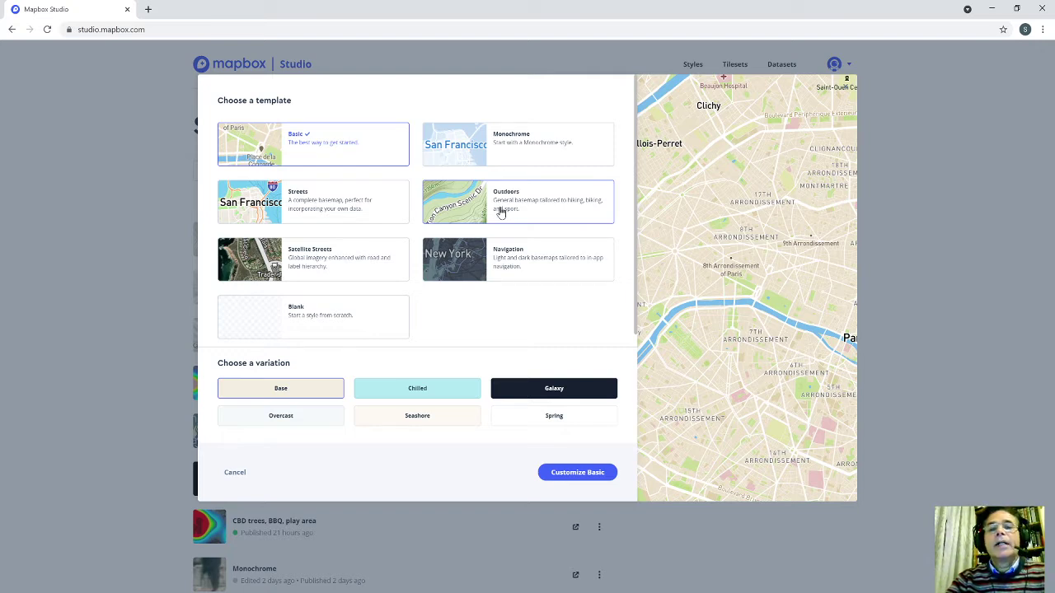
pyautogui.click(500, 213)
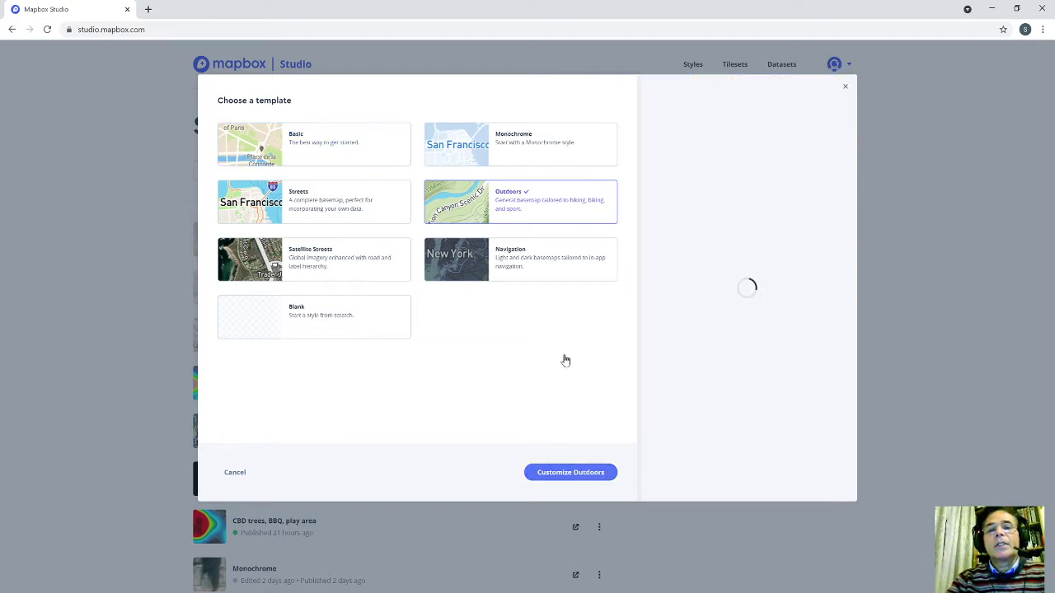
pyautogui.click(581, 476)
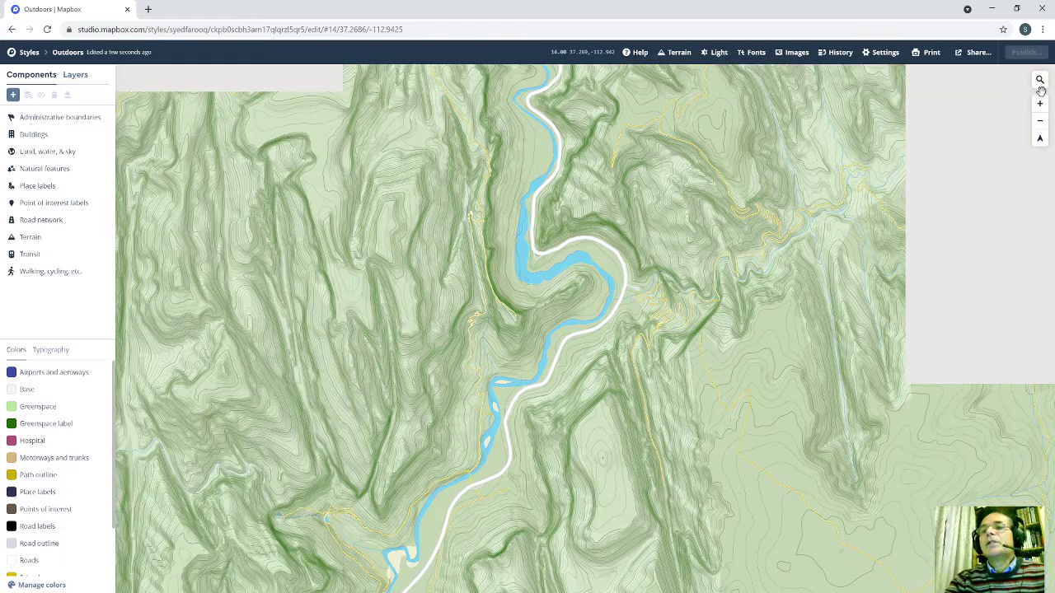
# Search the map for 'Pakistan' and fly to the first result.
pyautogui.click(1037, 80)
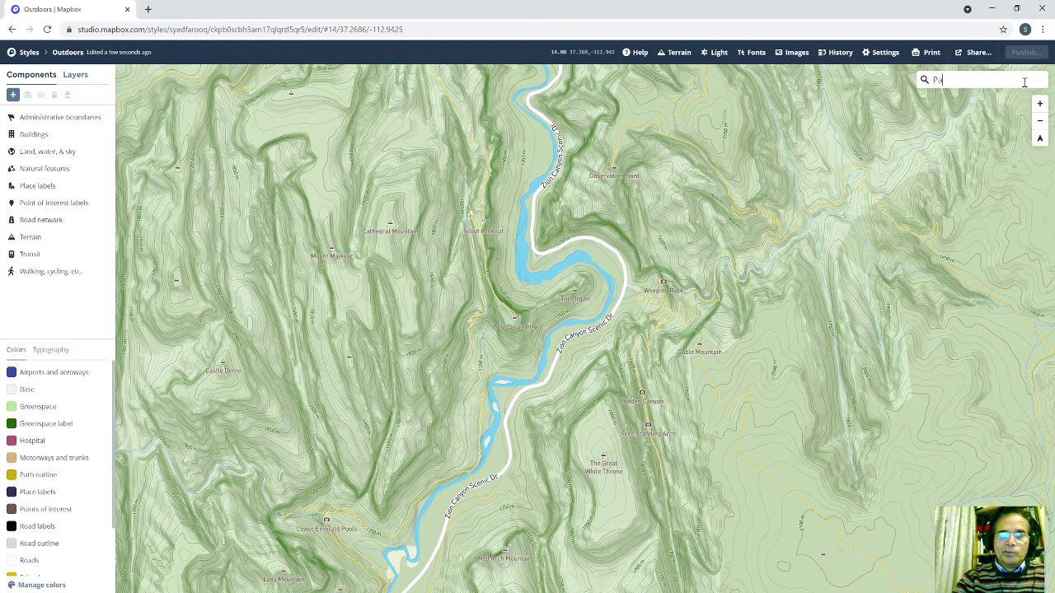
pyautogui.write('Pakis')
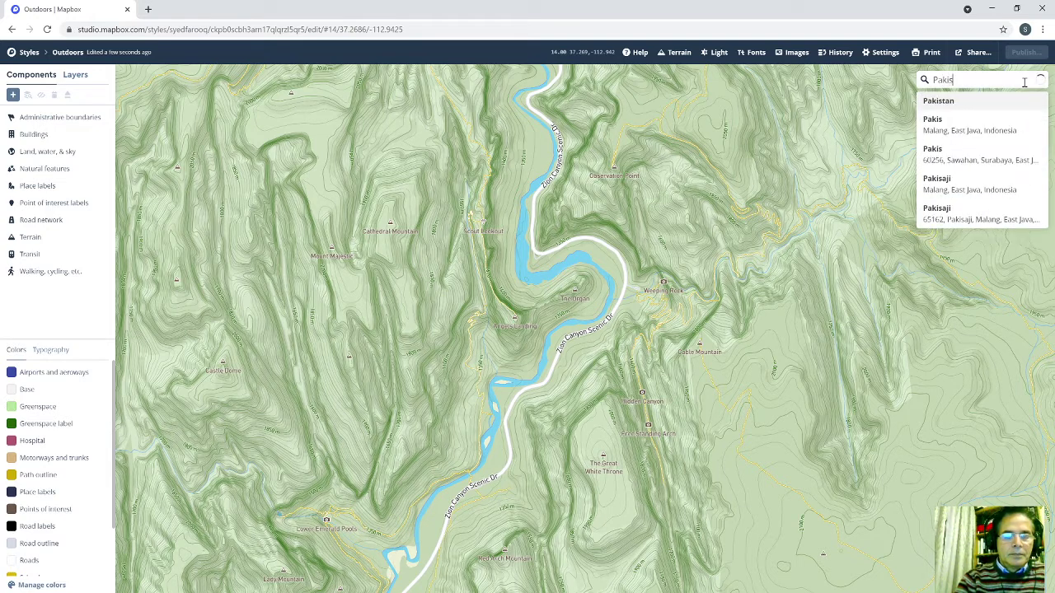
pyautogui.write('tan')
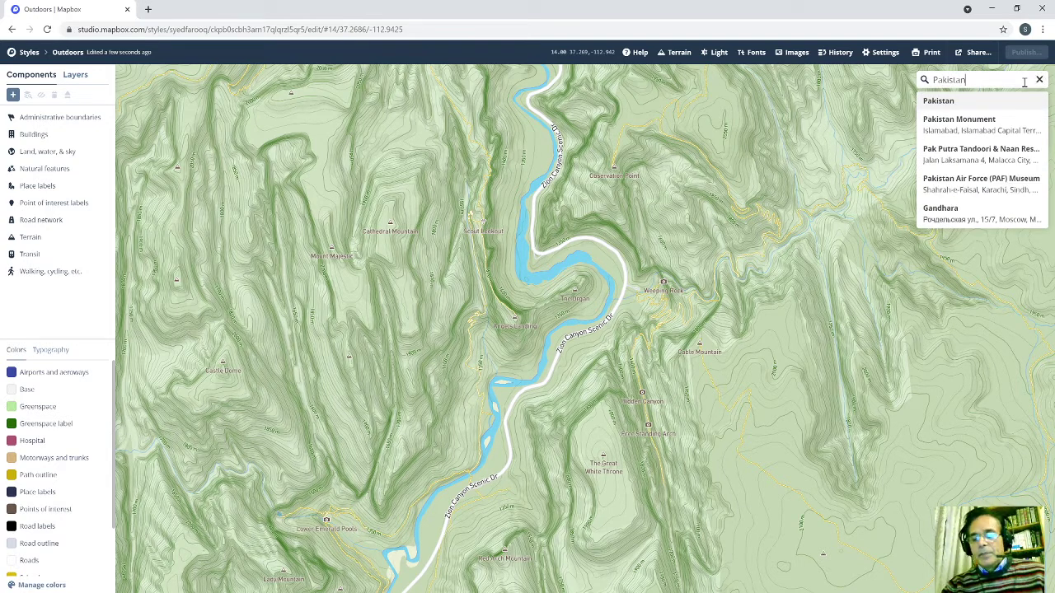
pyautogui.press('Return')
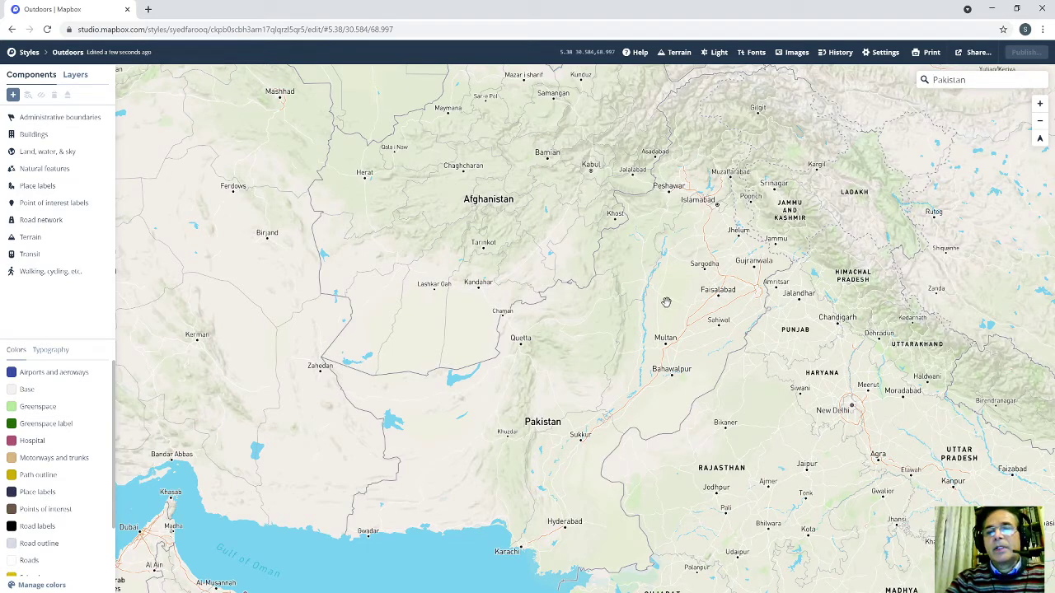
# Zoom past Gilgit and Karimabad onto Karun Kuh at about zoom 16.7.
pyautogui.scroll(-2, 666, 301)
pyautogui.moveTo(610, 326); pyautogui.dragTo(559, 347)
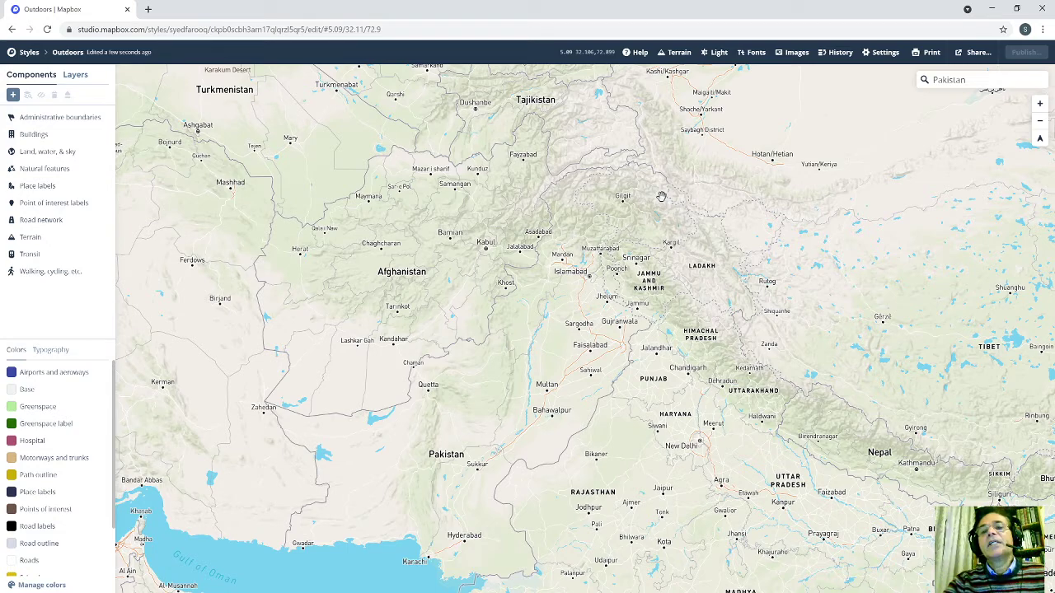
pyautogui.scroll(2, 661, 196)
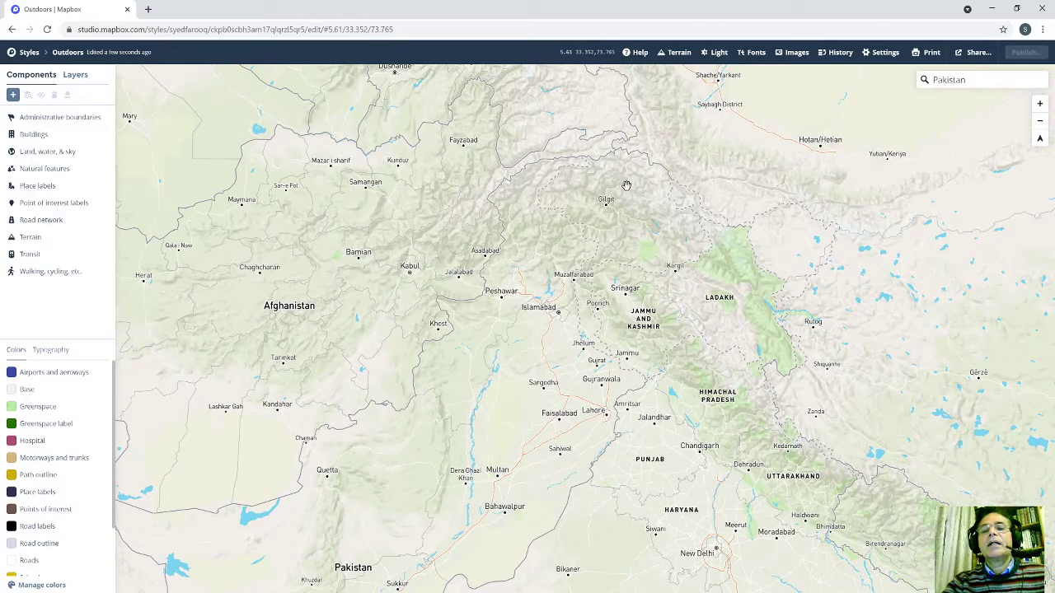
pyautogui.scroll(2, 626, 184)
pyautogui.scroll(2, 628, 177)
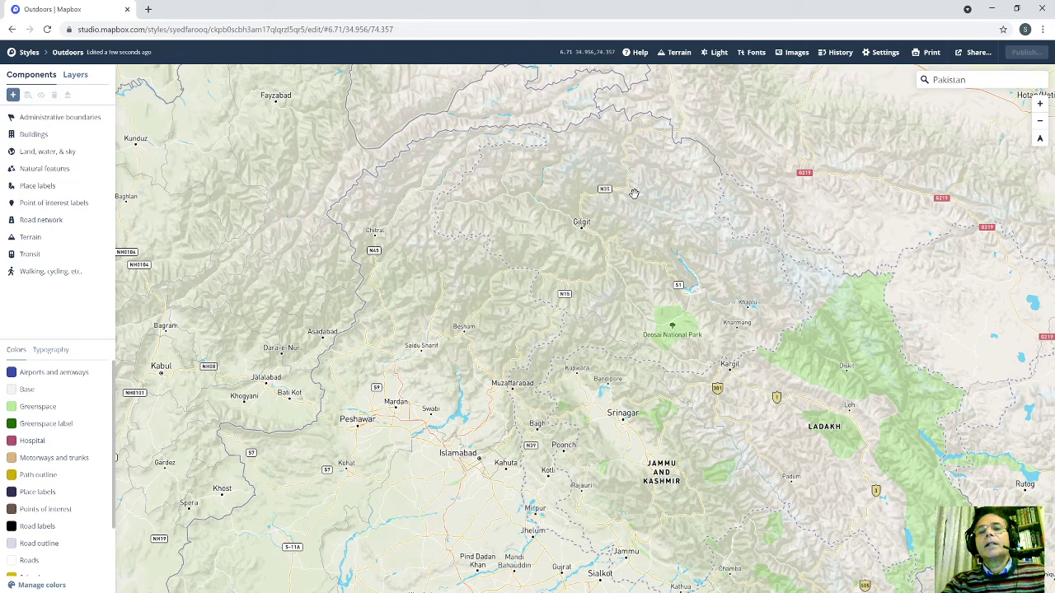
pyautogui.scroll(2, 634, 191)
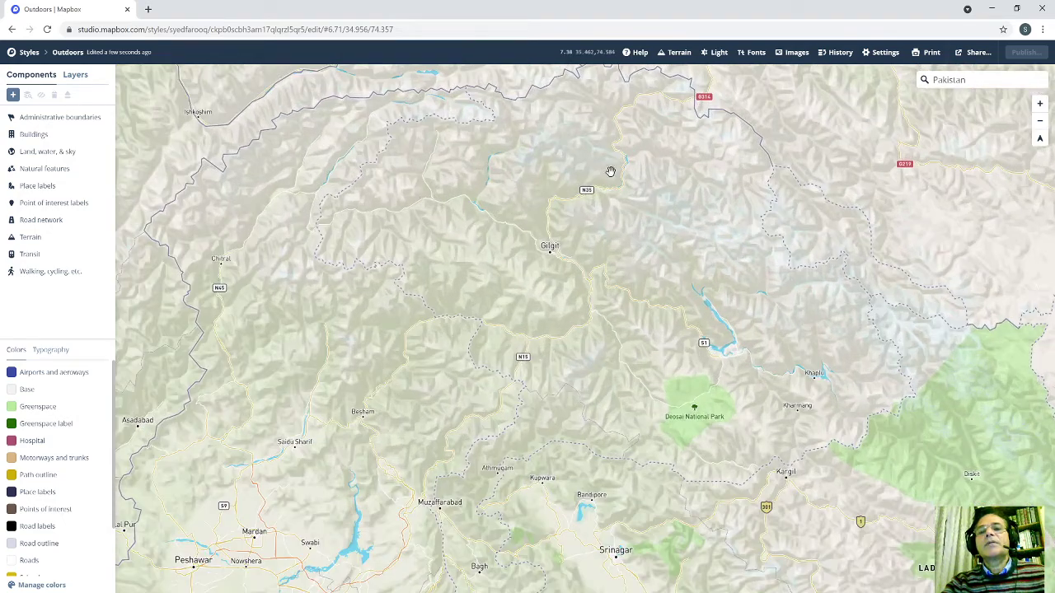
pyautogui.scroll(5, 634, 198)
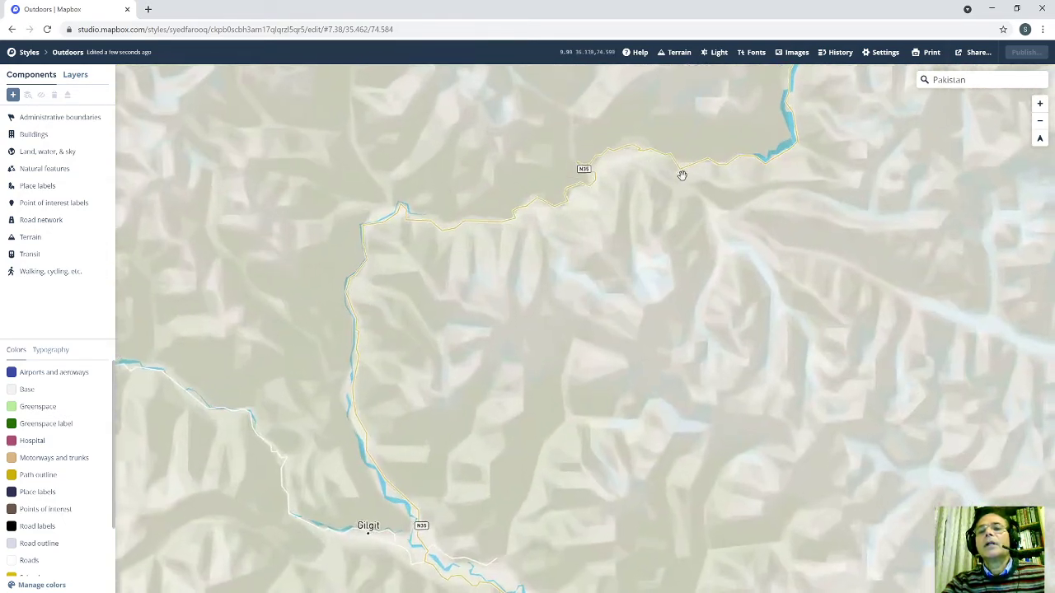
pyautogui.moveTo(610, 283); pyautogui.dragTo(385, 483)
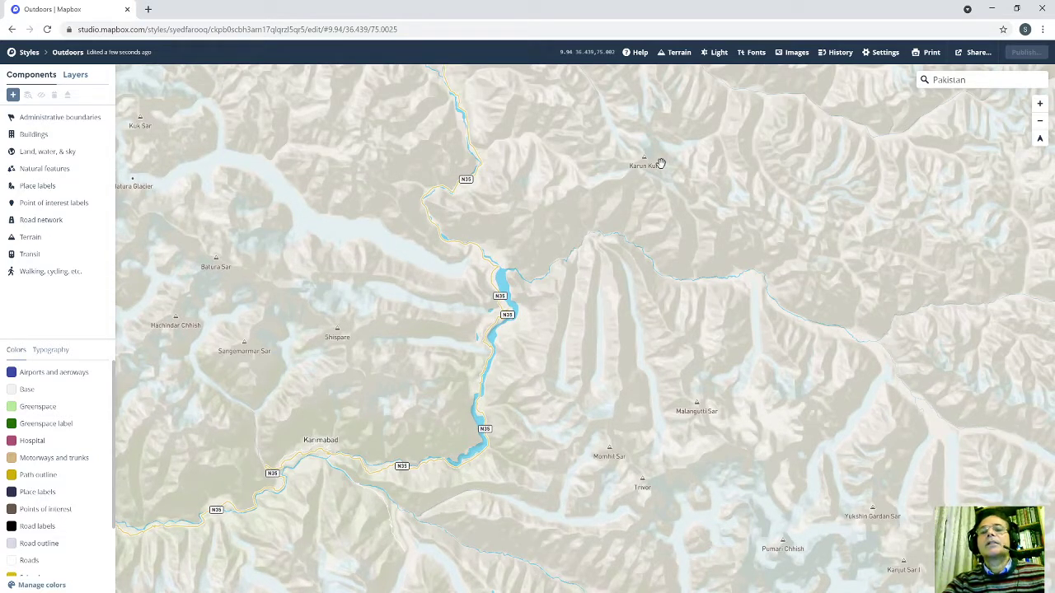
pyautogui.scroll(5, 659, 164)
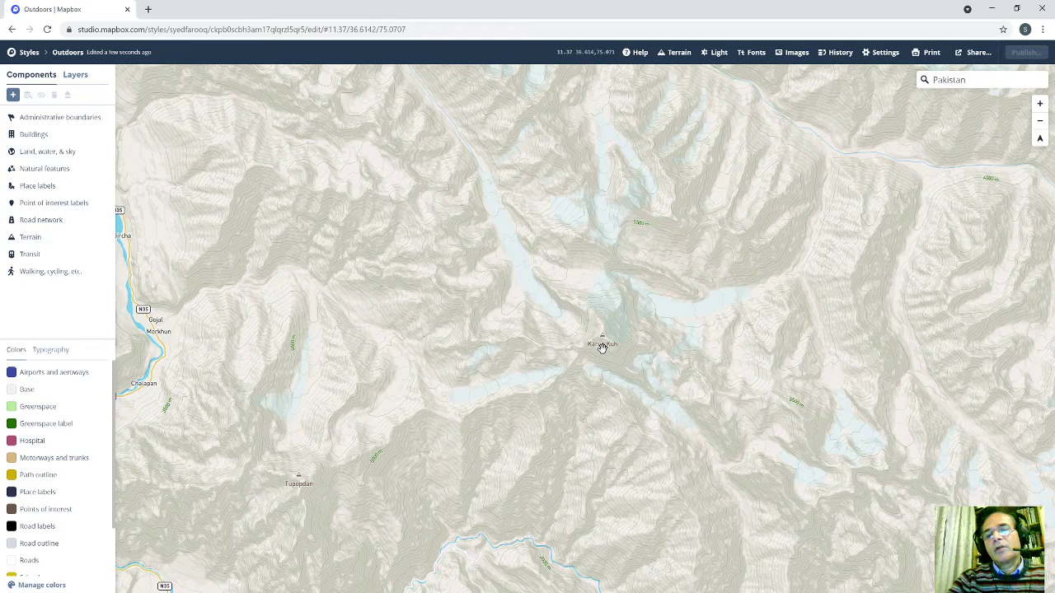
pyautogui.scroll(5, 603, 347)
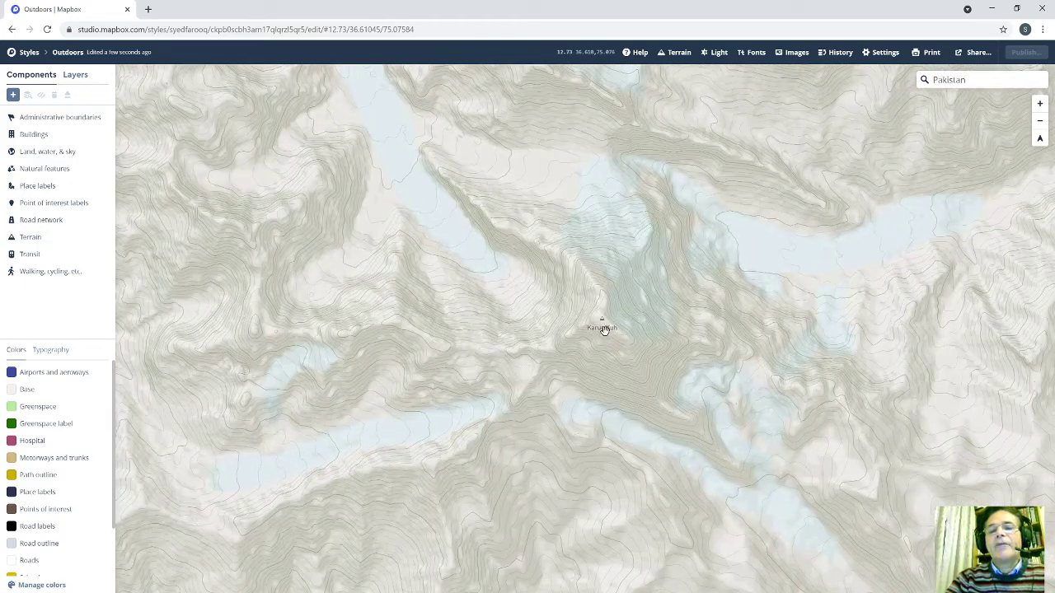
pyautogui.scroll(8, 604, 330)
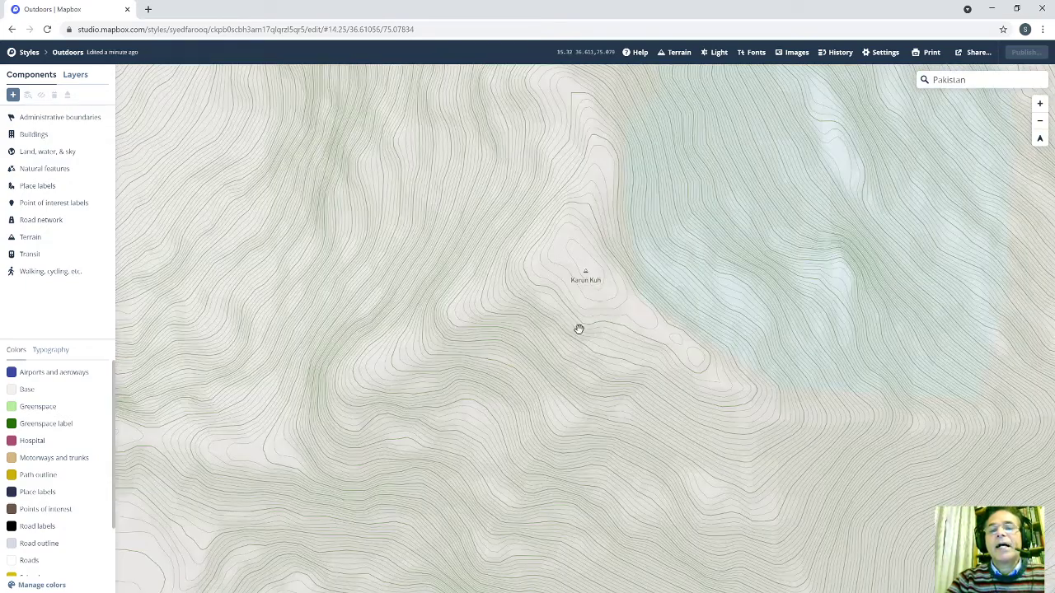
pyautogui.scroll(4, 578, 329)
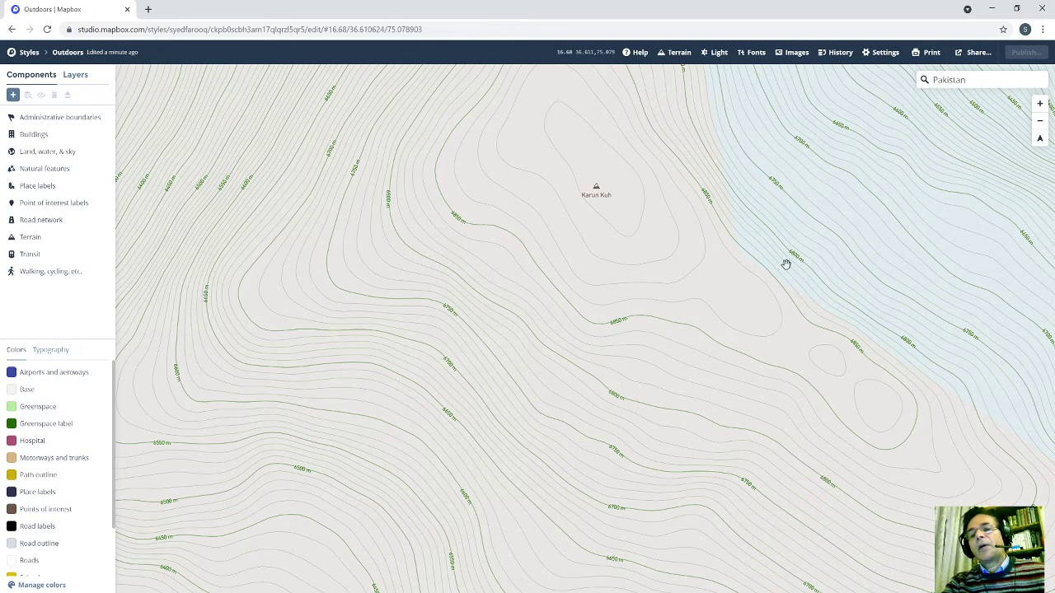
# Zoom out to about 14.75 with Karun Kuh near the centre of the map.
pyautogui.scroll(-3, 619, 307)
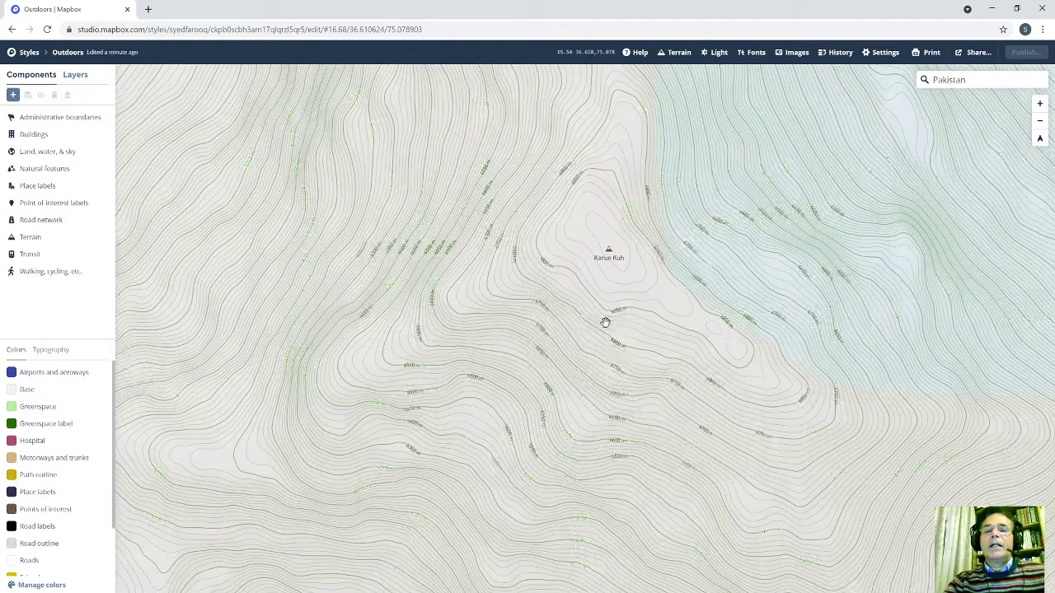
pyautogui.moveTo(575, 327); pyautogui.dragTo(619, 391)
pyautogui.scroll(-2, 588, 411)
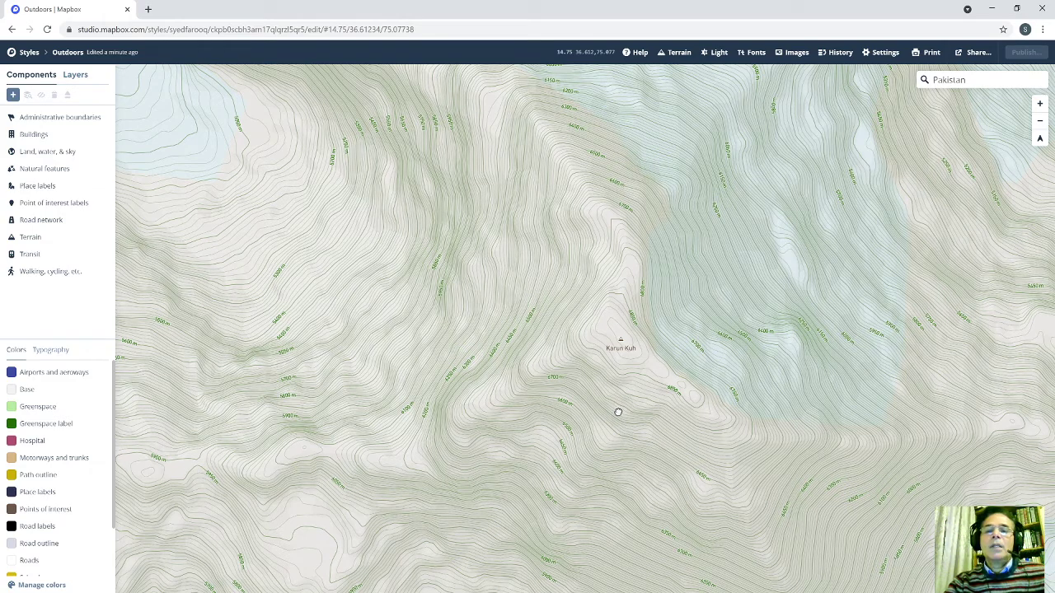
# Inspect the map at Karun Kuh and open the contour-line layer's style properties.
pyautogui.click(619, 412)
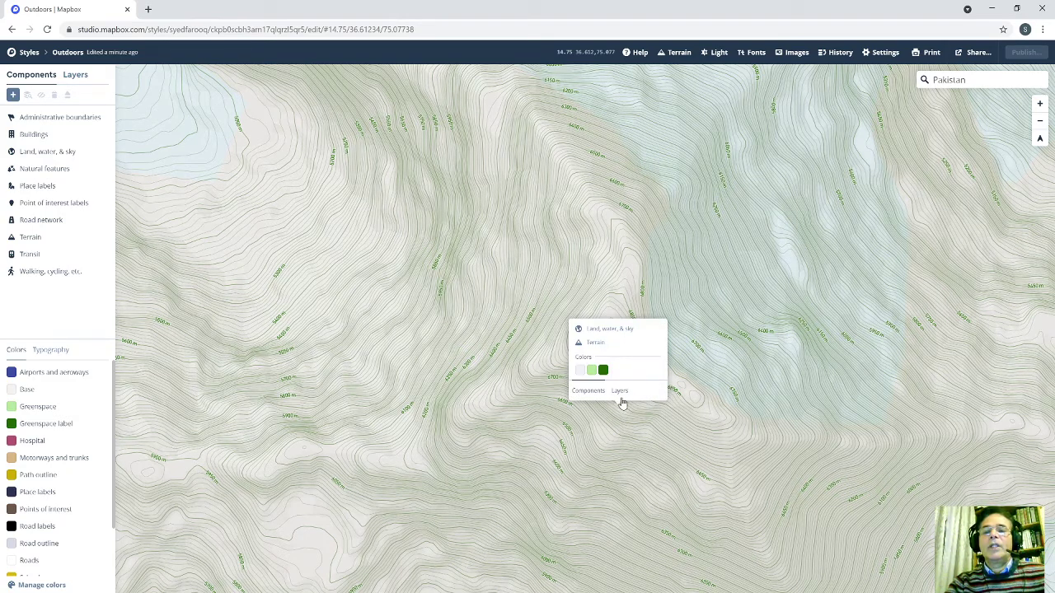
pyautogui.click(620, 394)
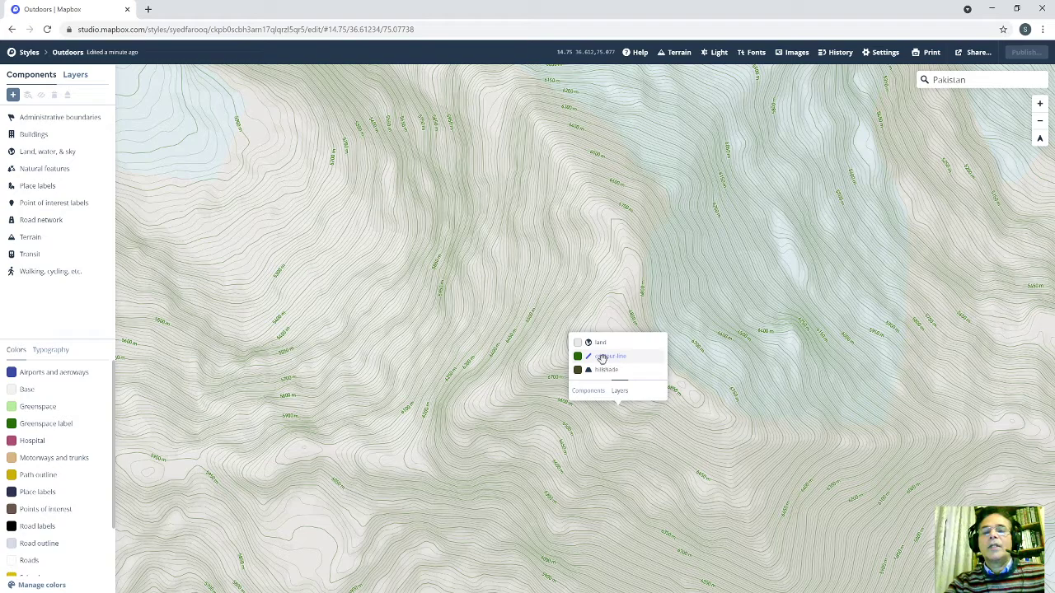
pyautogui.click(602, 357)
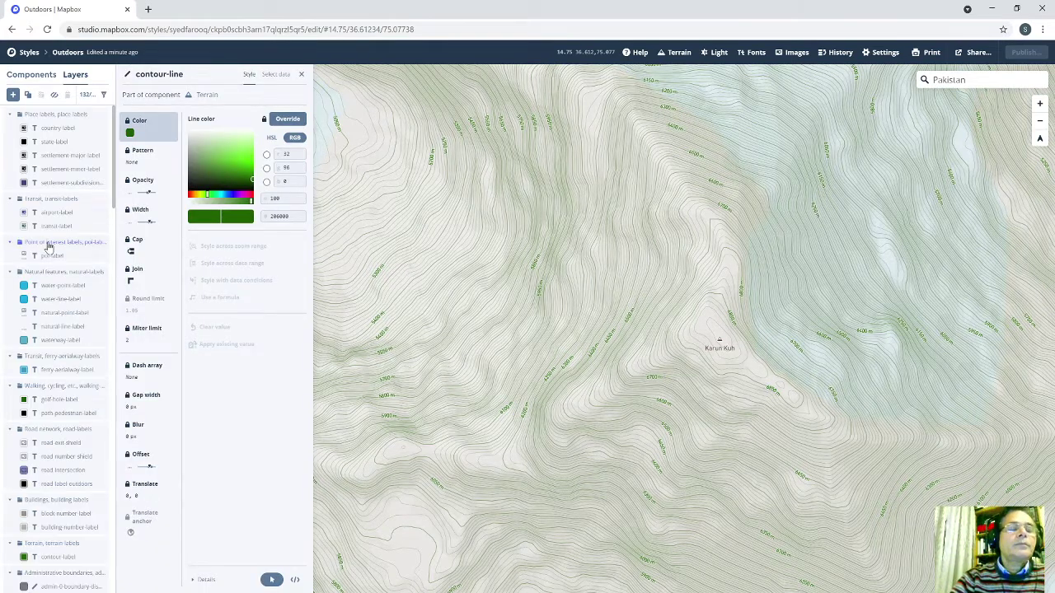
pyautogui.scroll(-10, 49, 252)
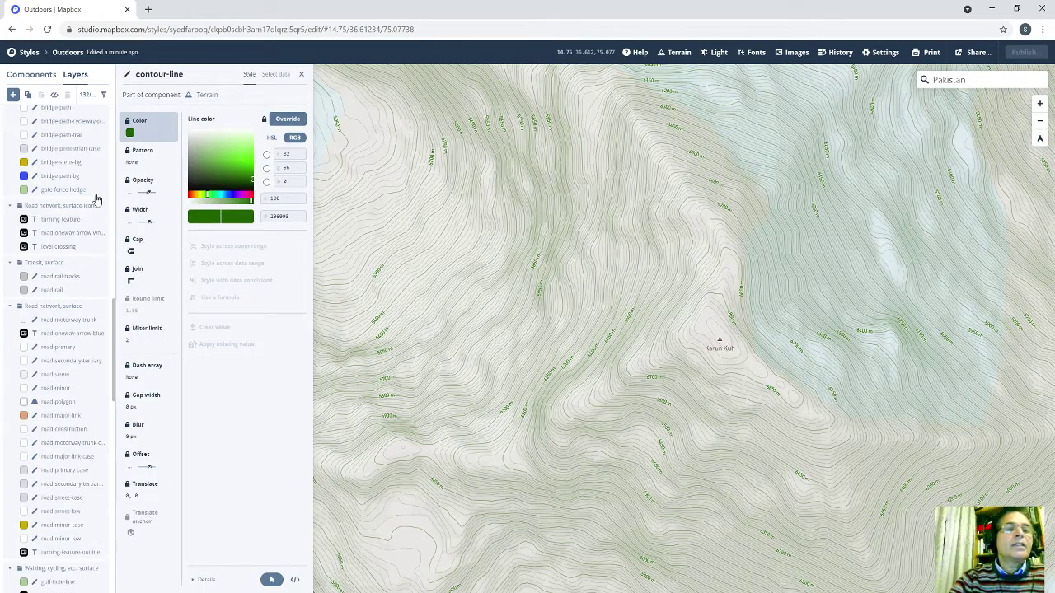
pyautogui.scroll(-10, 95, 313)
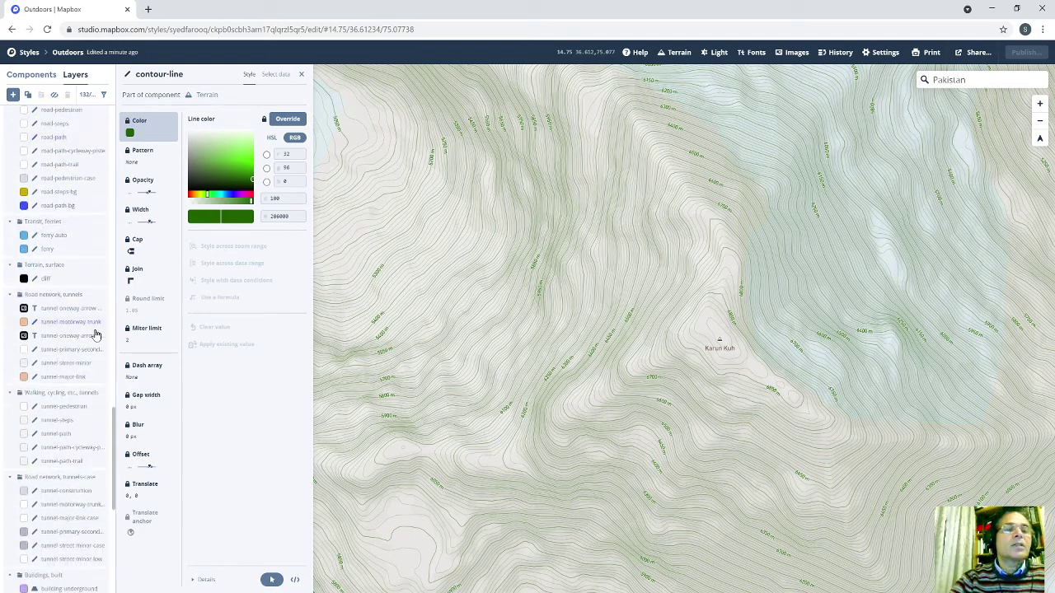
pyautogui.scroll(-8, 95, 334)
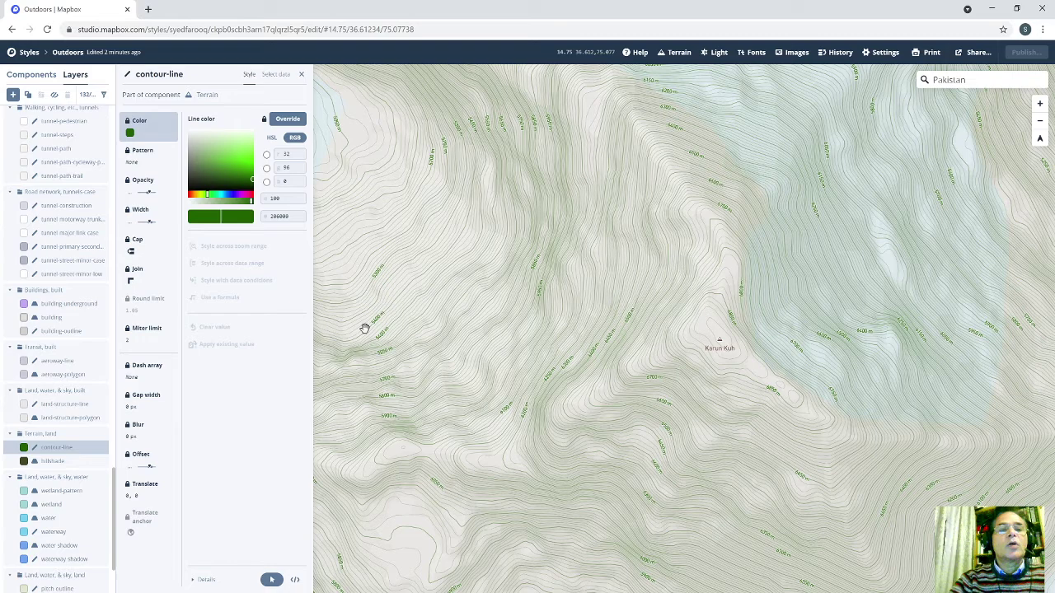
# Duplicate the contour-line layer and rename the copy to 'Project 2'.
pyautogui.click(28, 97)
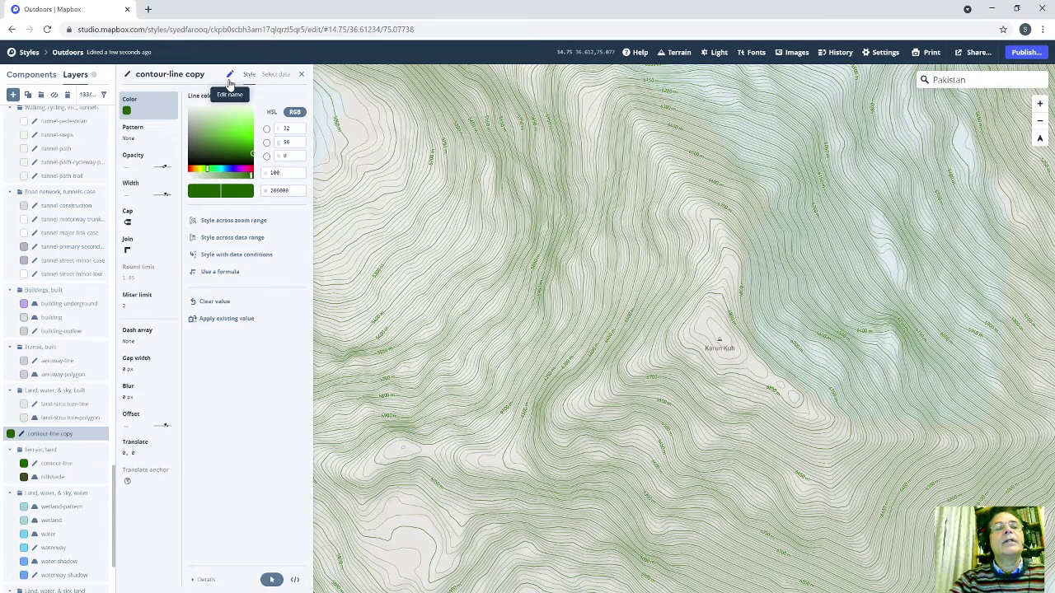
pyautogui.click(230, 80)
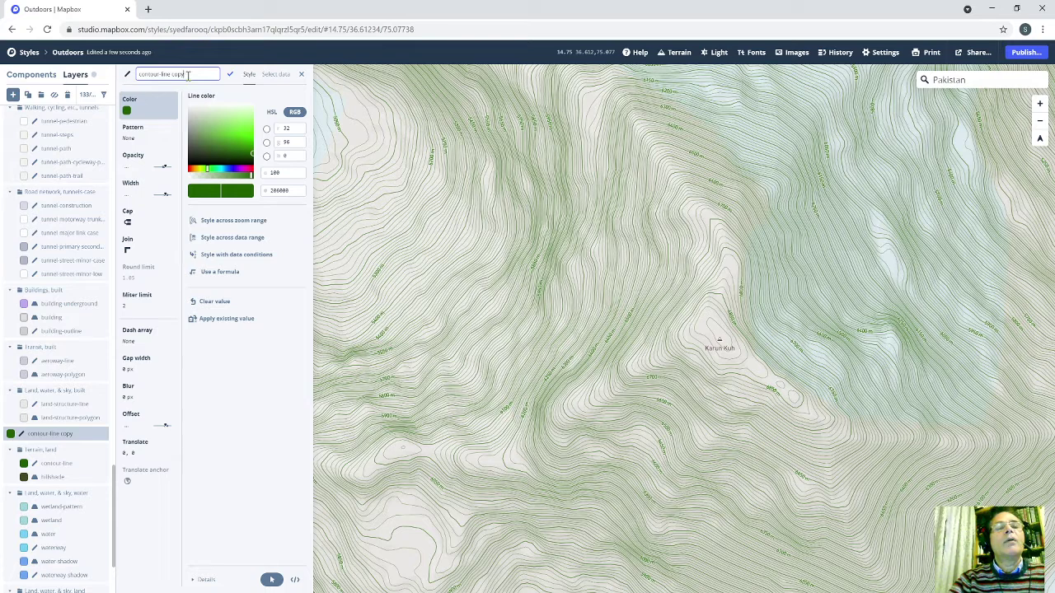
pyautogui.moveTo(188, 75); pyautogui.dragTo(137, 75)
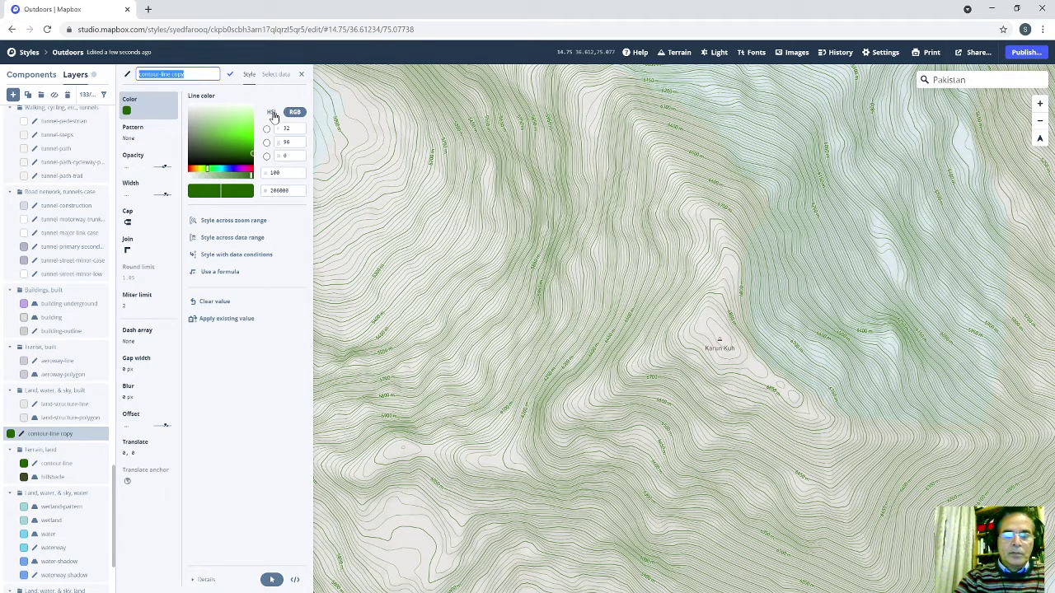
pyautogui.write('l')
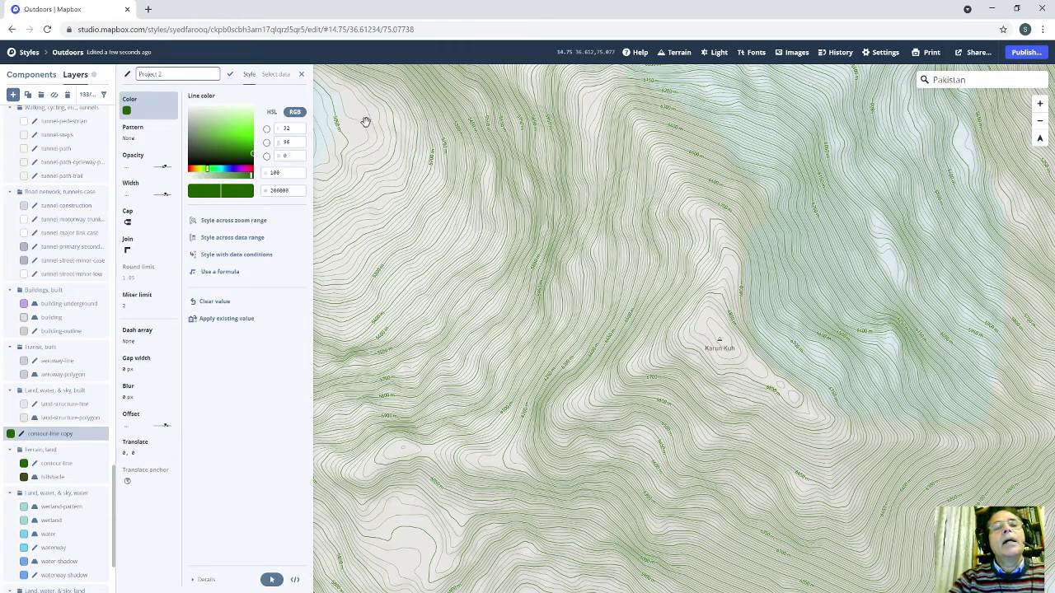
pyautogui.click(230, 76)
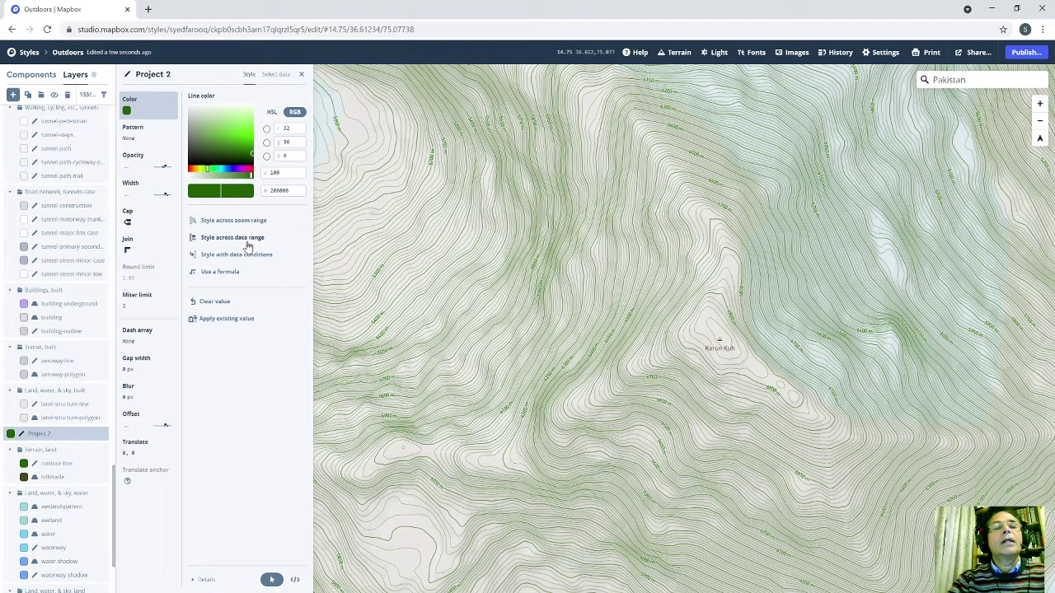
# Change Project 2's layer type from Line to Fill extrusion, accepting the styling reset.
pyautogui.click(276, 74)
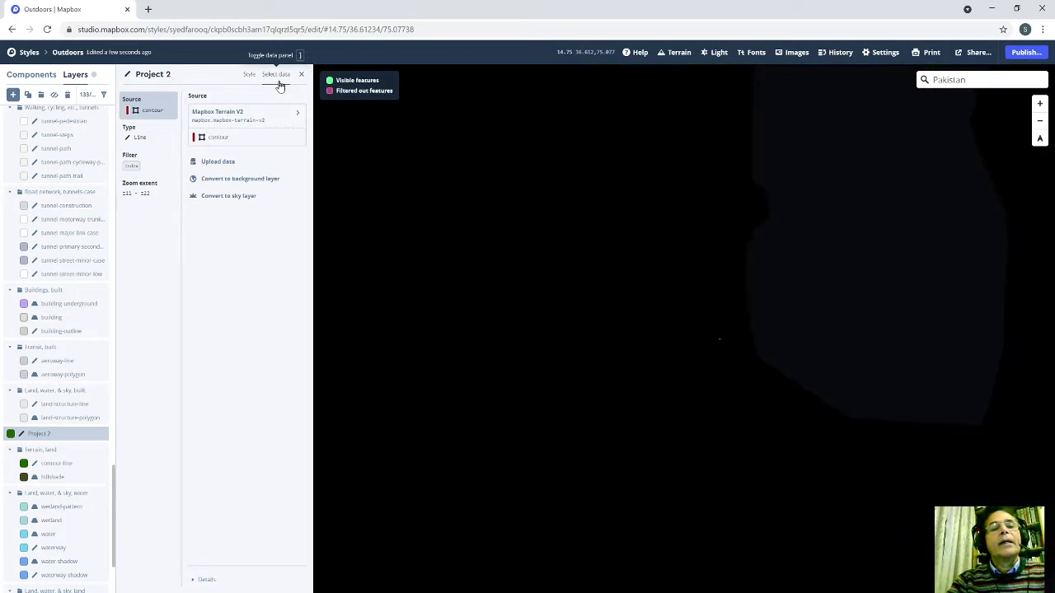
pyautogui.click(138, 145)
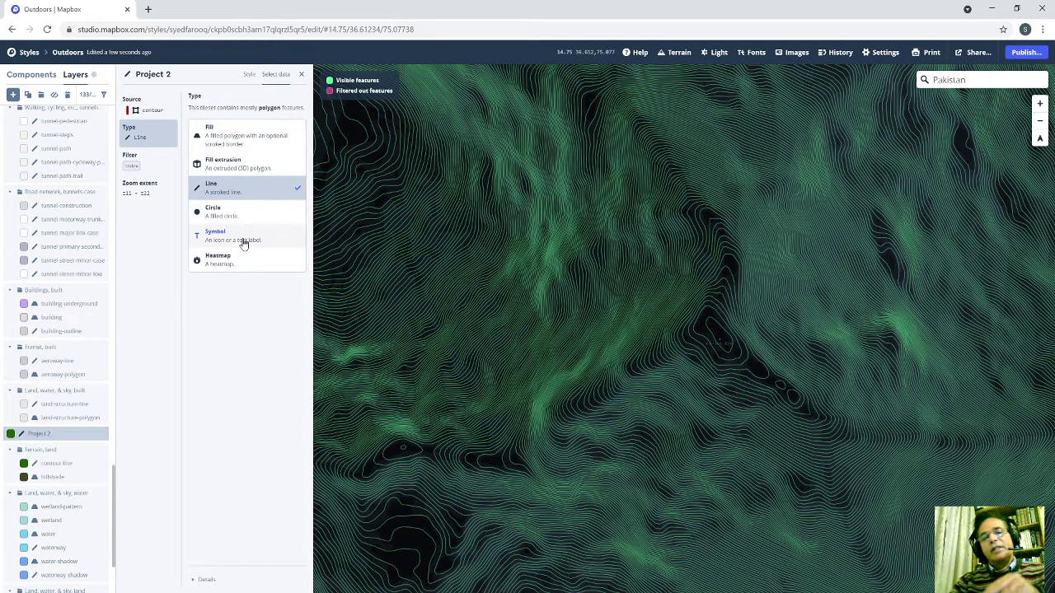
pyautogui.click(237, 172)
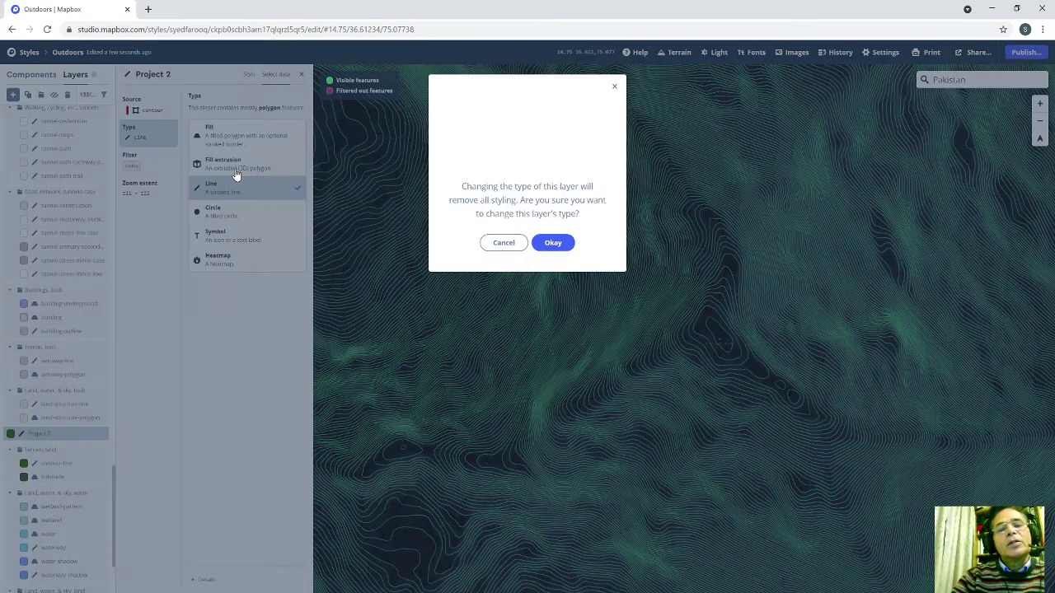
pyautogui.click(551, 244)
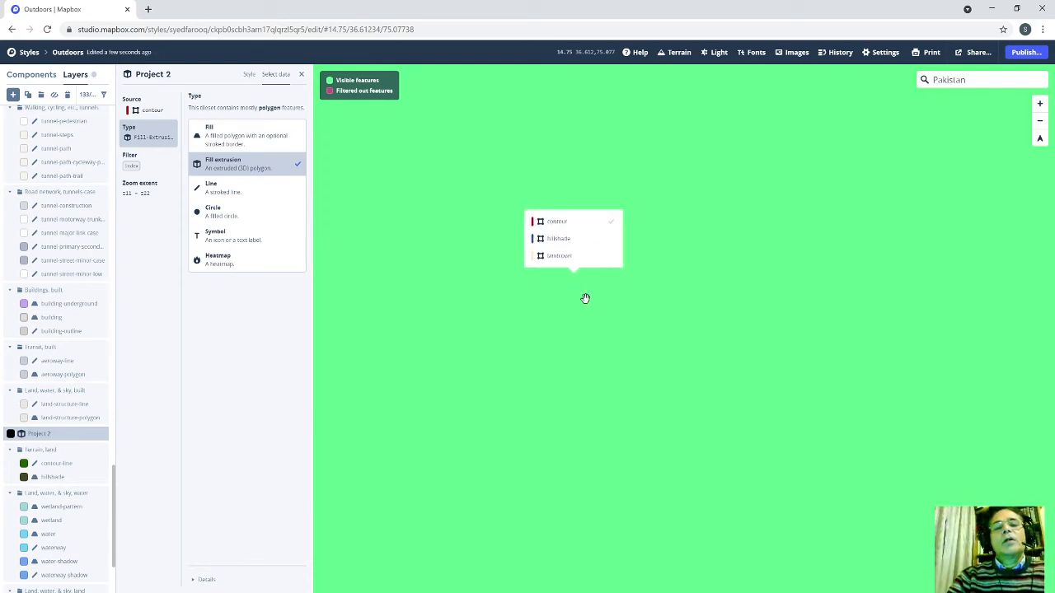
# Drive Project 2's fill colour by the ele field's data range, stops 410 to 5540.
pyautogui.click(251, 82)
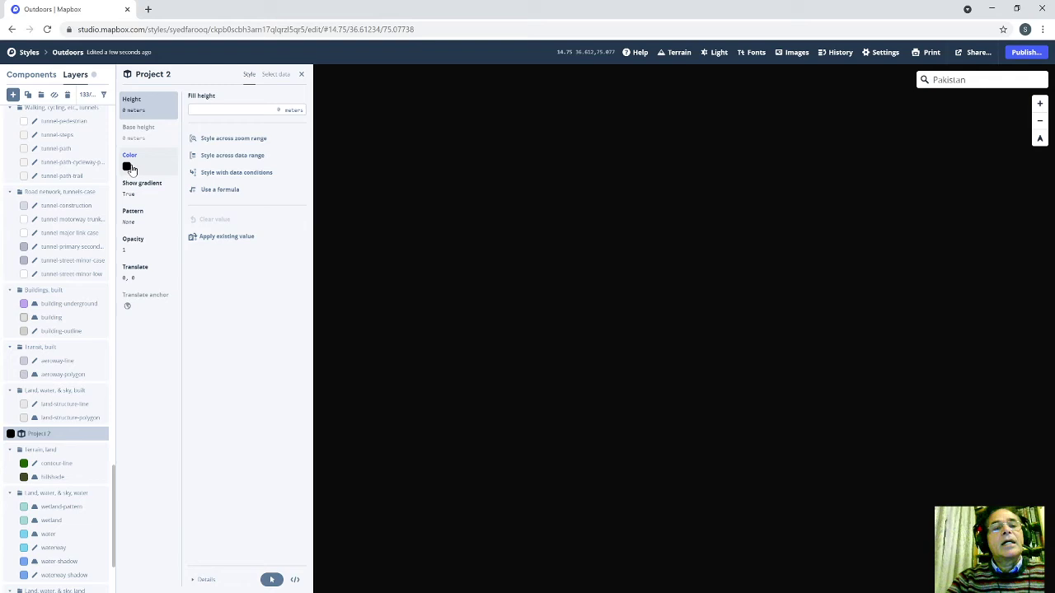
pyautogui.click(128, 167)
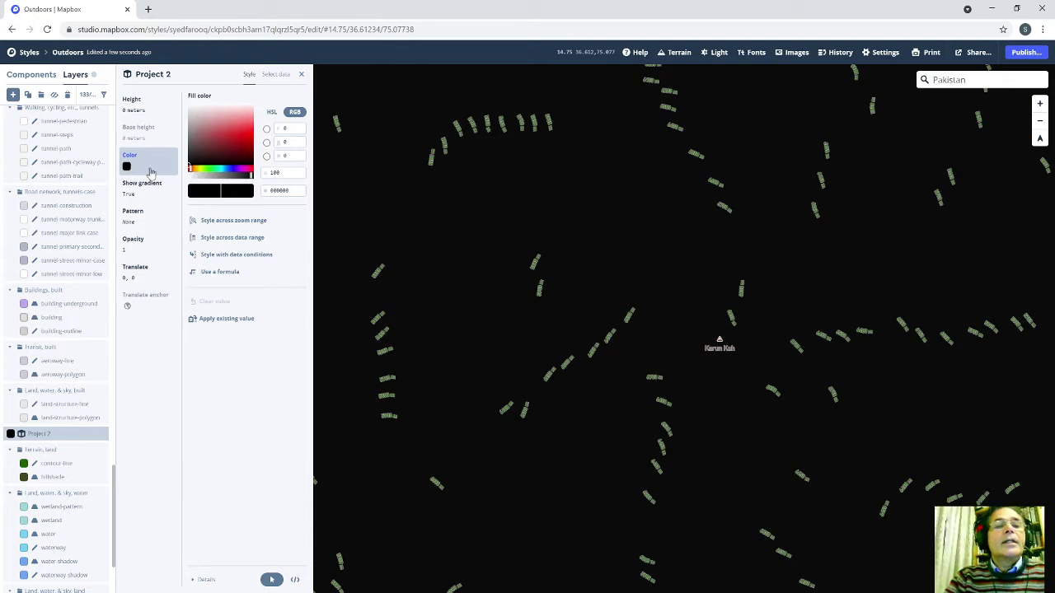
pyautogui.click(244, 246)
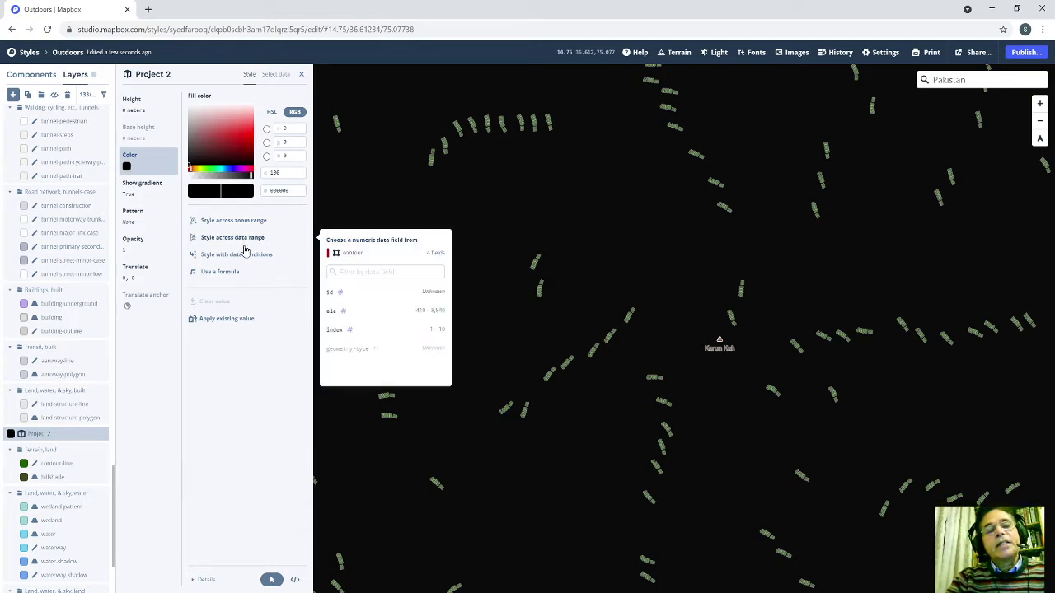
pyautogui.click(359, 313)
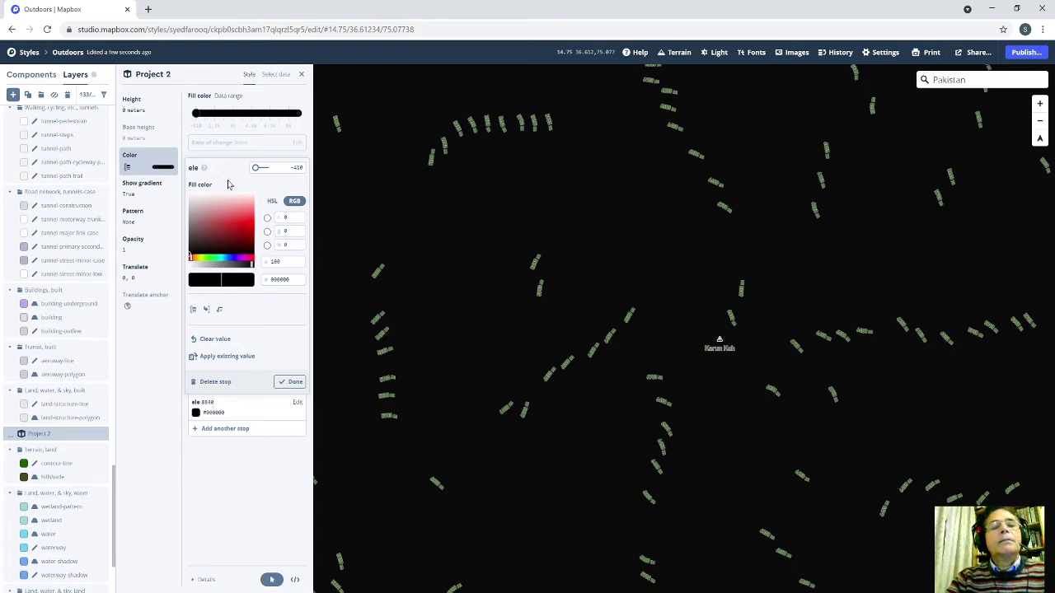
# Set the first colour stop to ele 2000 with a red fill (RGB 240, 13, 13).
pyautogui.moveTo(203, 177)
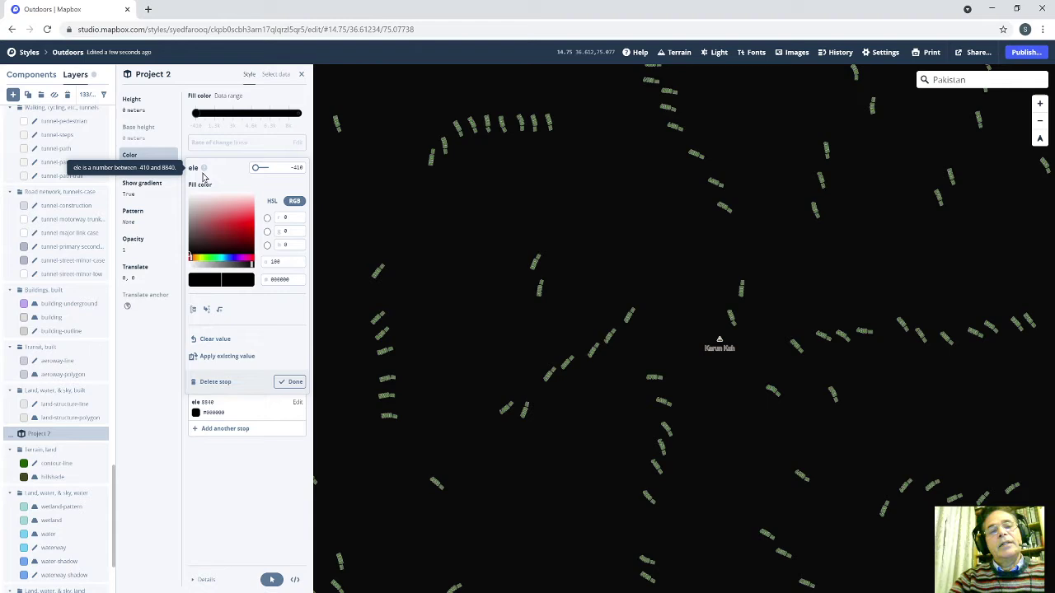
pyautogui.click(304, 169)
pyautogui.moveTo(303, 169); pyautogui.dragTo(252, 169)
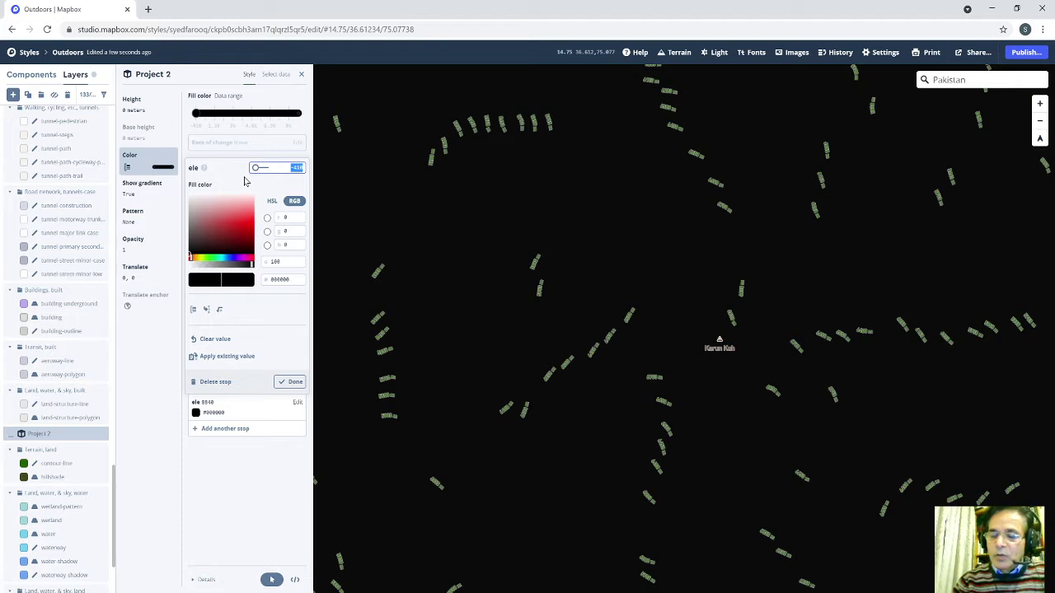
pyautogui.write('2000')
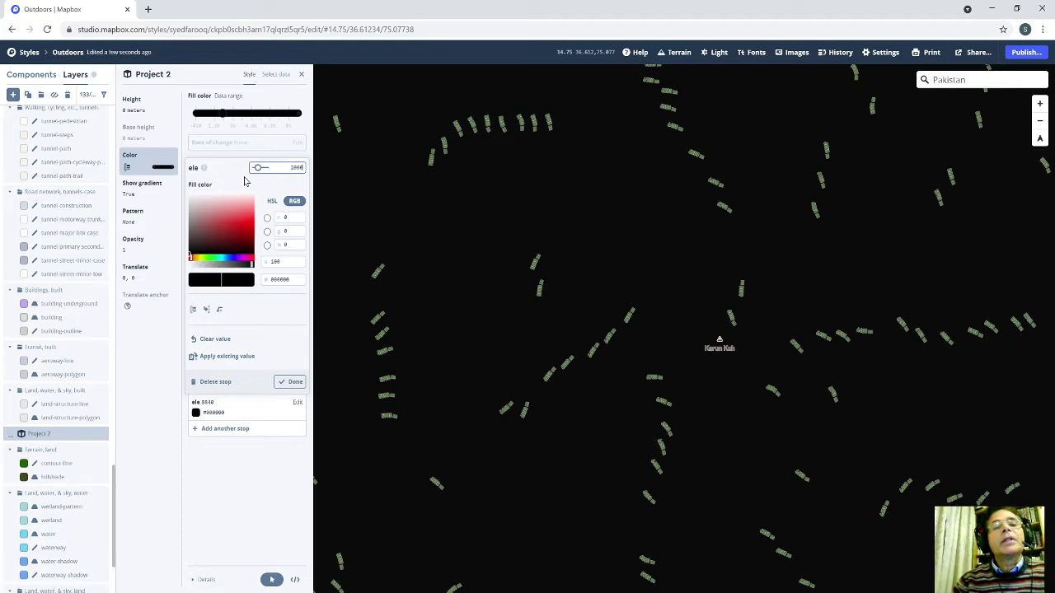
pyautogui.write('0')
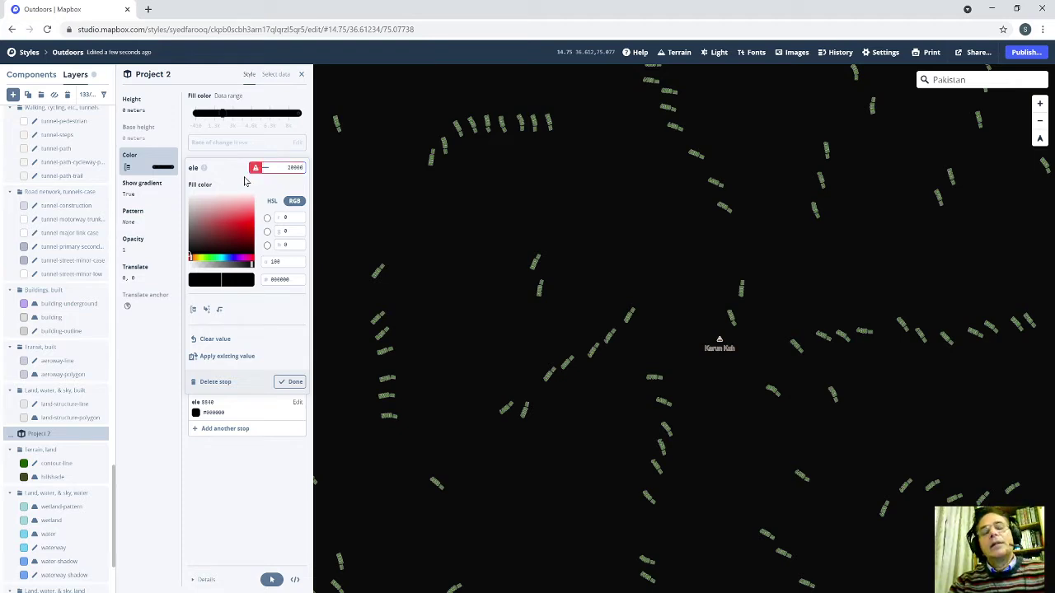
pyautogui.press('BackSpace')
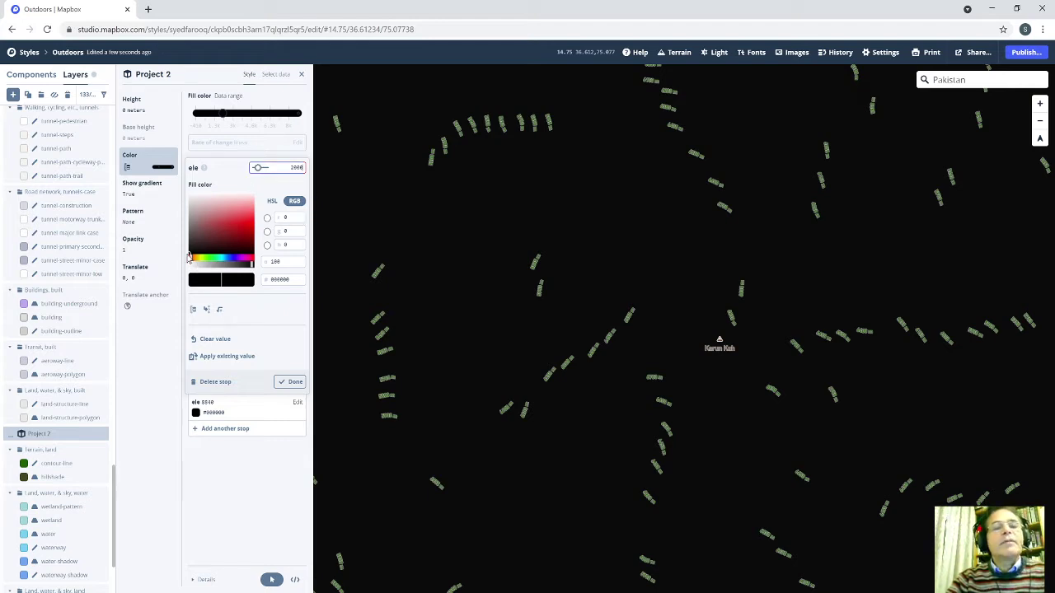
pyautogui.click(249, 226)
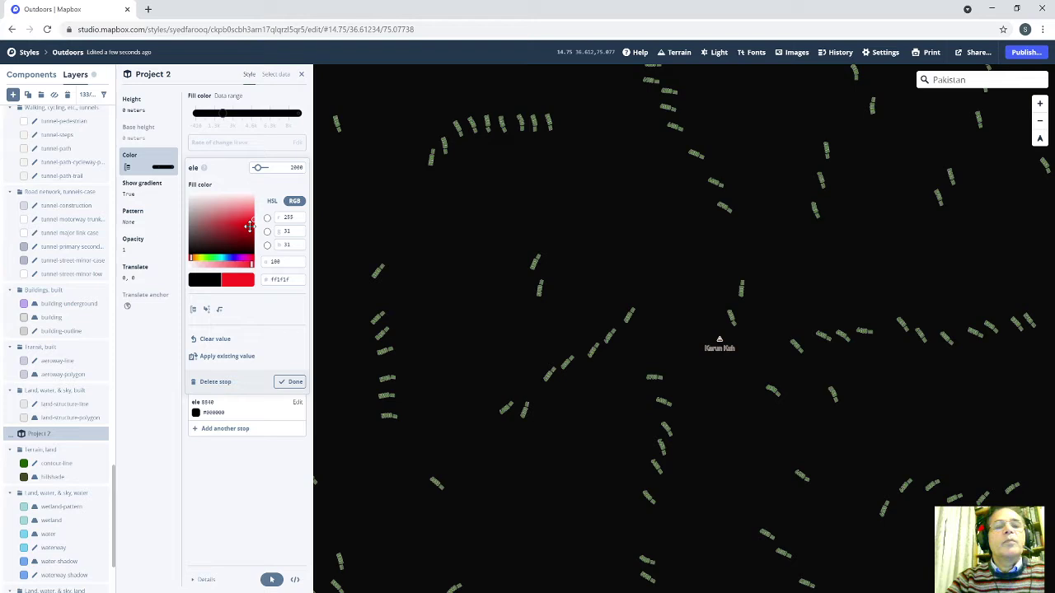
pyautogui.moveTo(250, 226); pyautogui.dragTo(250, 222)
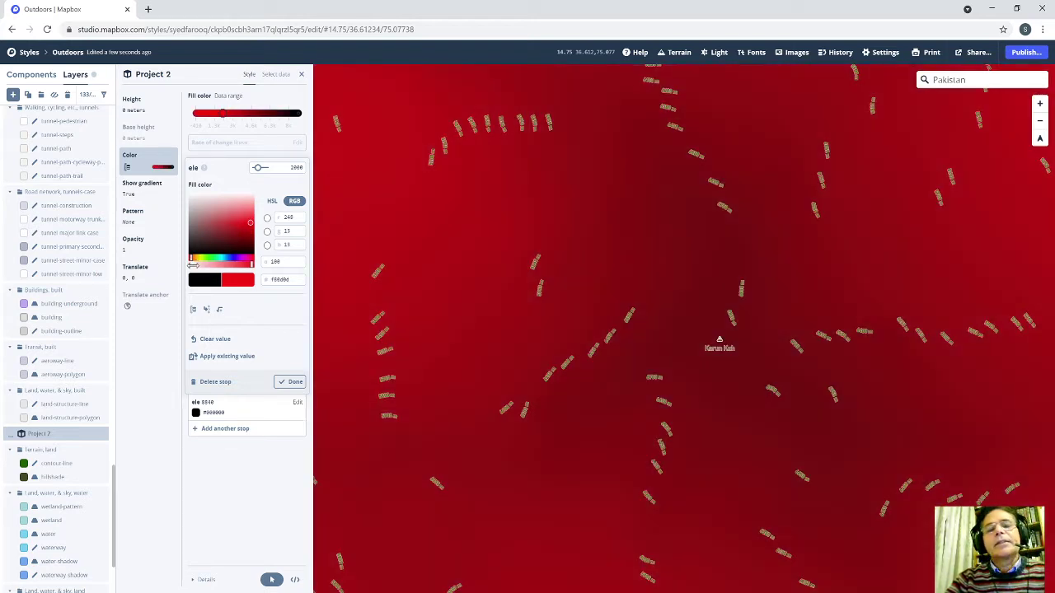
# Finish the ele 2000 stop, then add a new yellow stop at ele 3000.
pyautogui.click(290, 383)
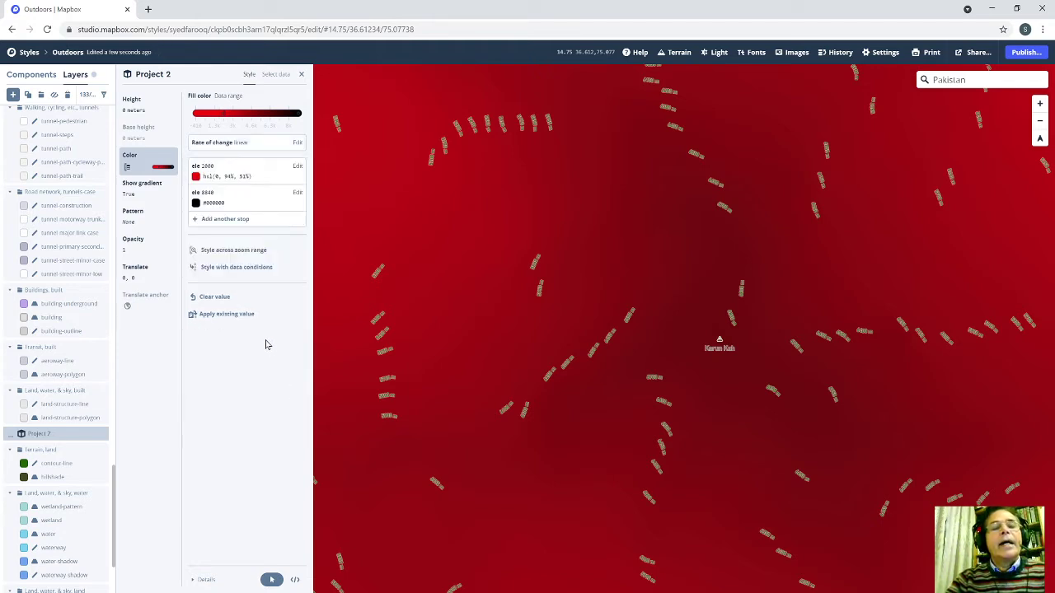
pyautogui.click(242, 221)
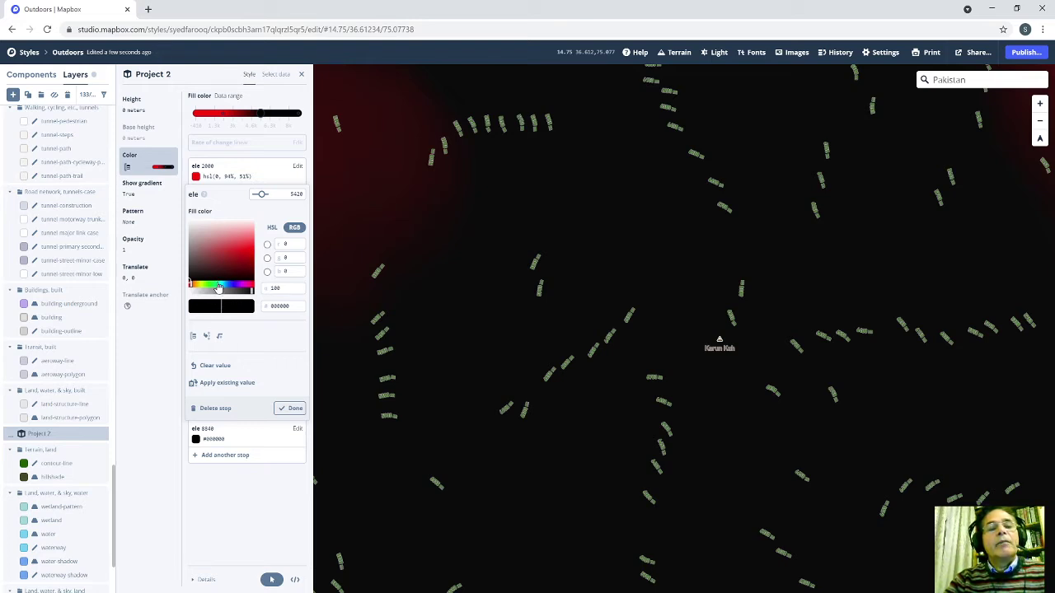
pyautogui.click(250, 245)
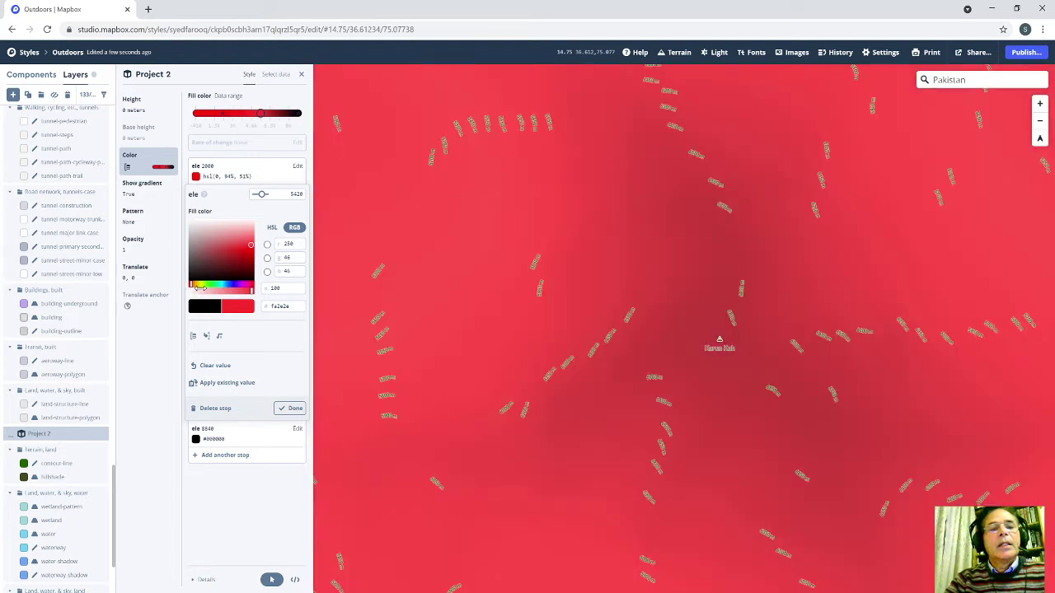
pyautogui.click(202, 286)
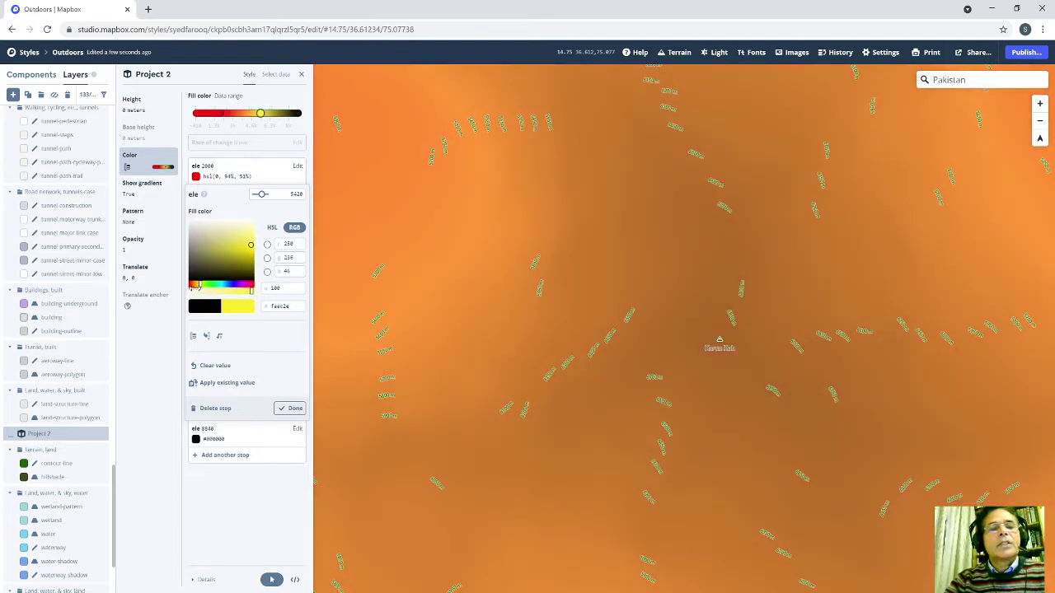
pyautogui.click(194, 286)
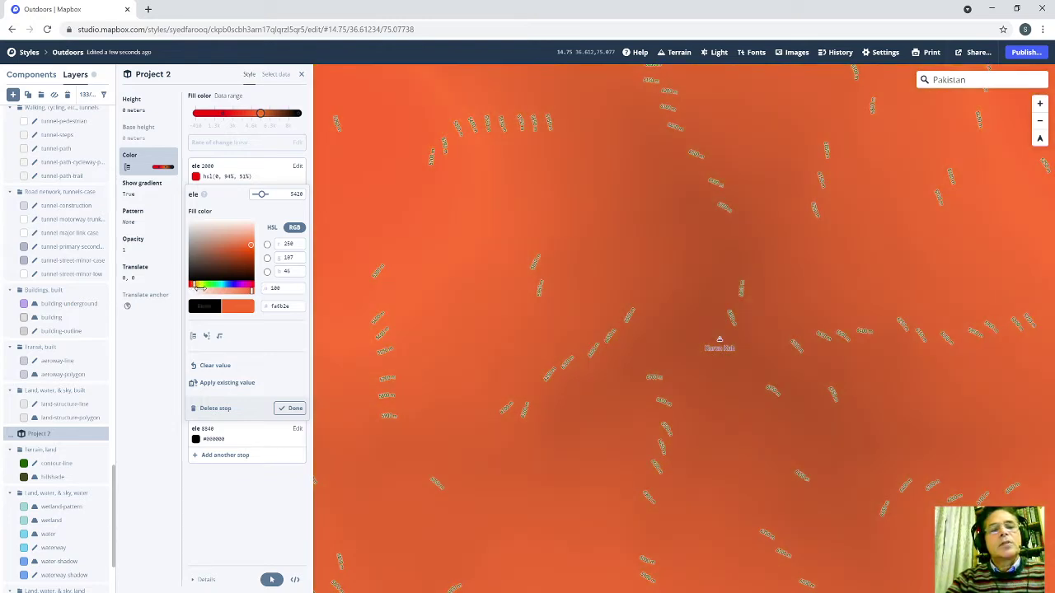
pyautogui.click(200, 288)
pyautogui.click(201, 287)
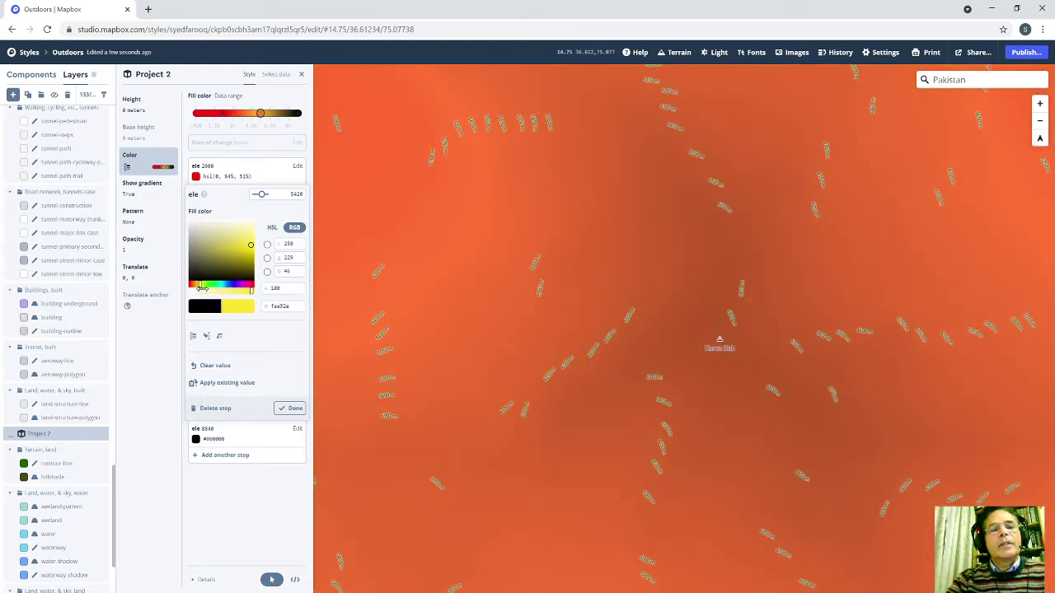
pyautogui.click(202, 286)
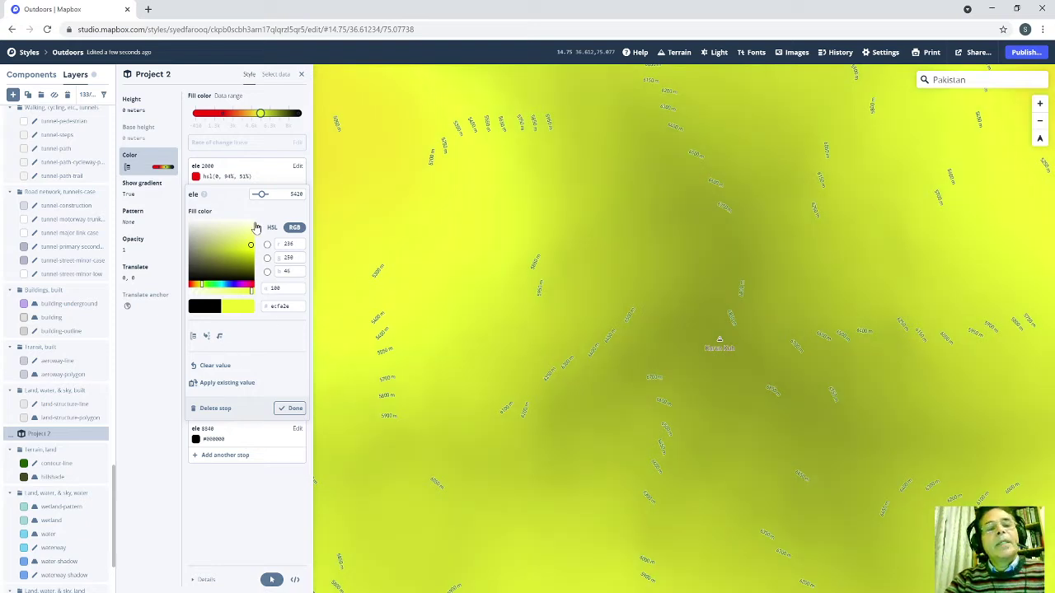
pyautogui.doubleClick(301, 194)
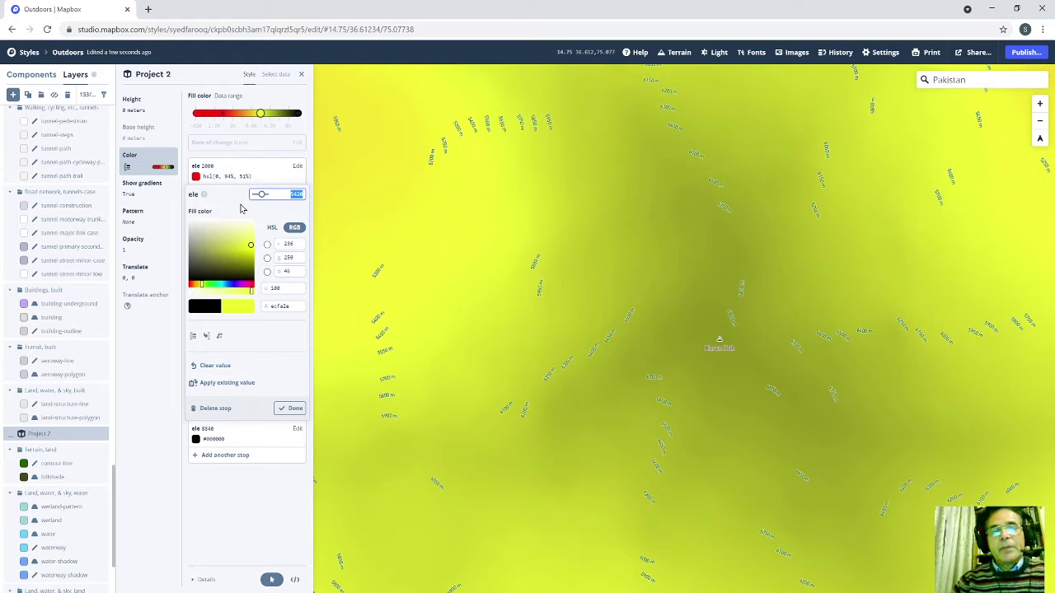
pyautogui.write('3000')
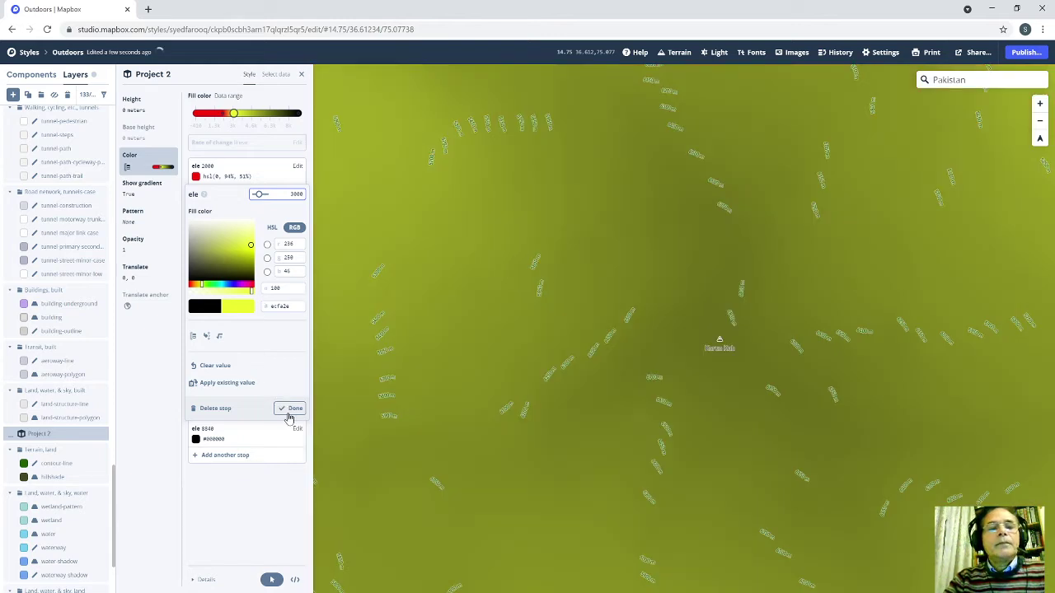
pyautogui.click(290, 409)
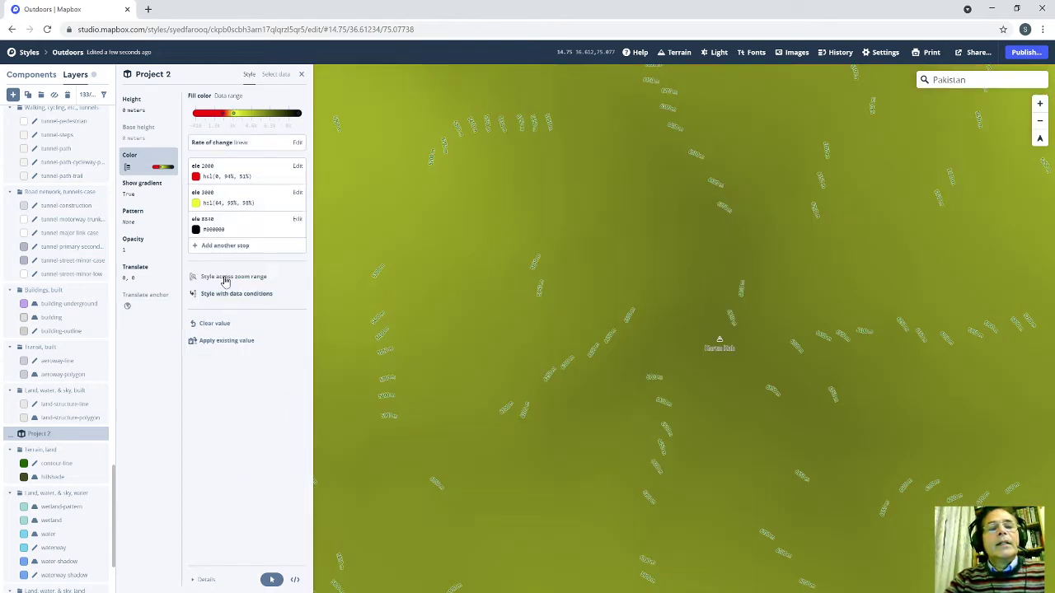
# Add another stop with ele 4000 and colour it pure bright green.
pyautogui.click(230, 246)
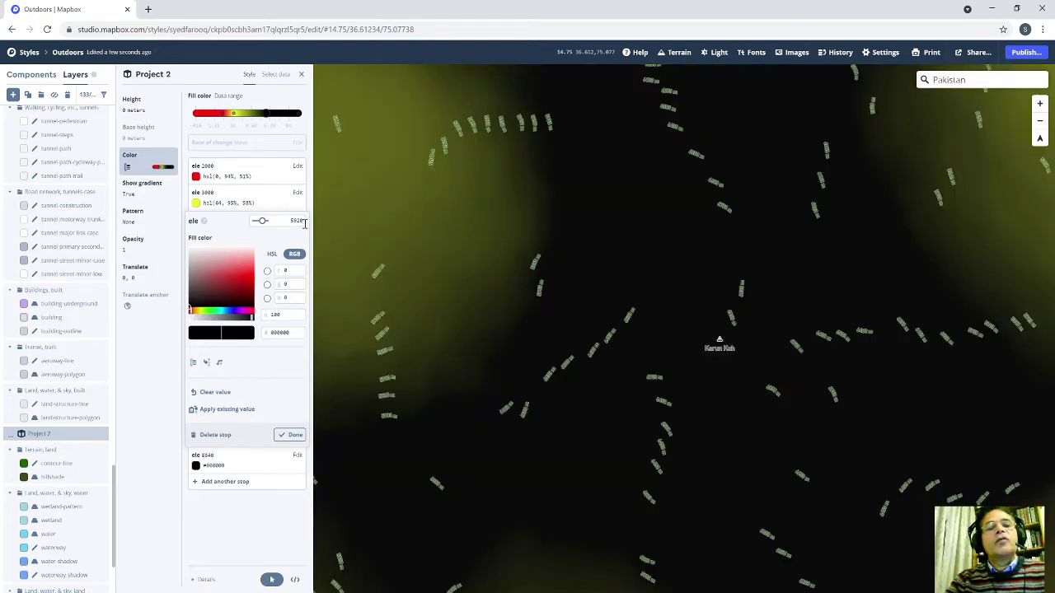
pyautogui.moveTo(304, 222); pyautogui.dragTo(250, 231)
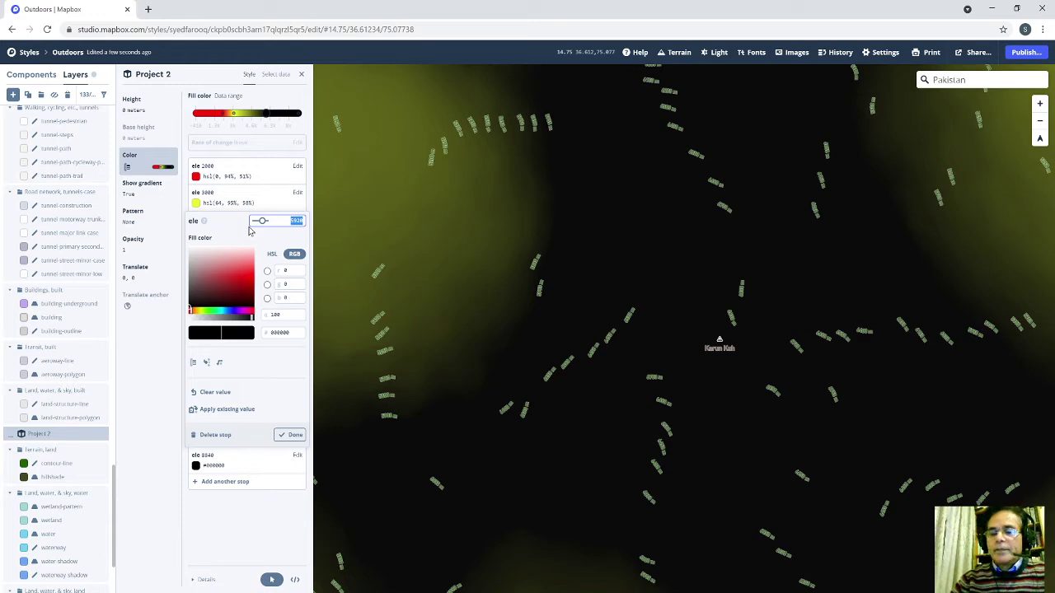
pyautogui.write('4000')
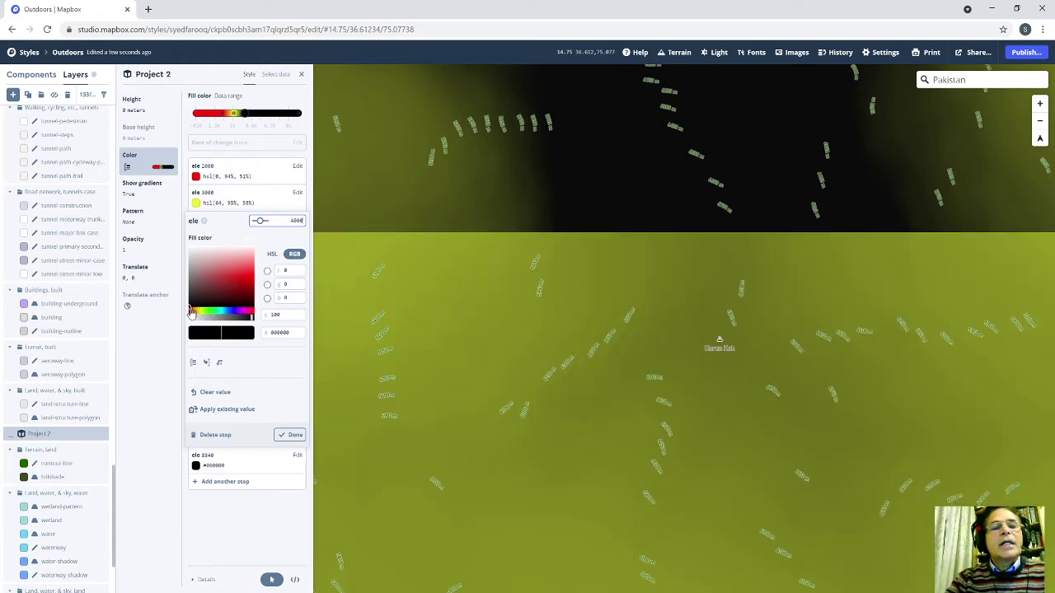
pyautogui.click(216, 290)
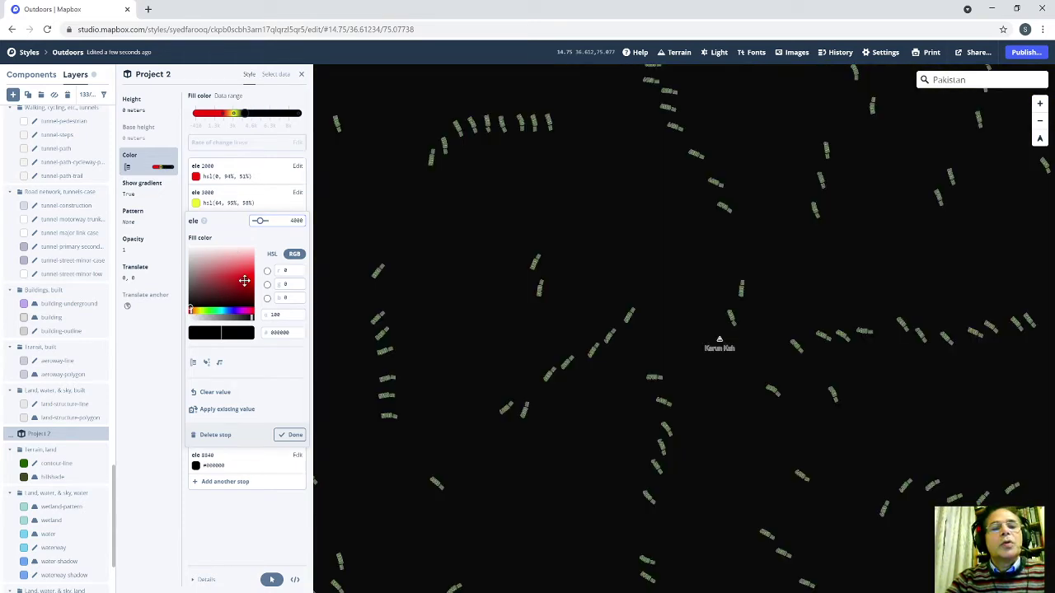
pyautogui.click(198, 312)
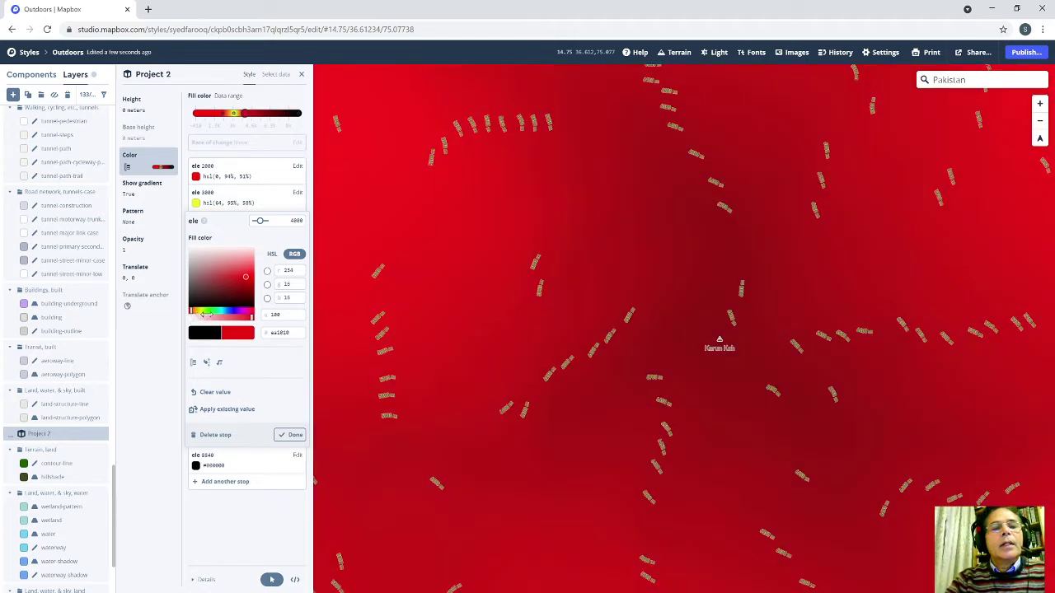
pyautogui.click(204, 313)
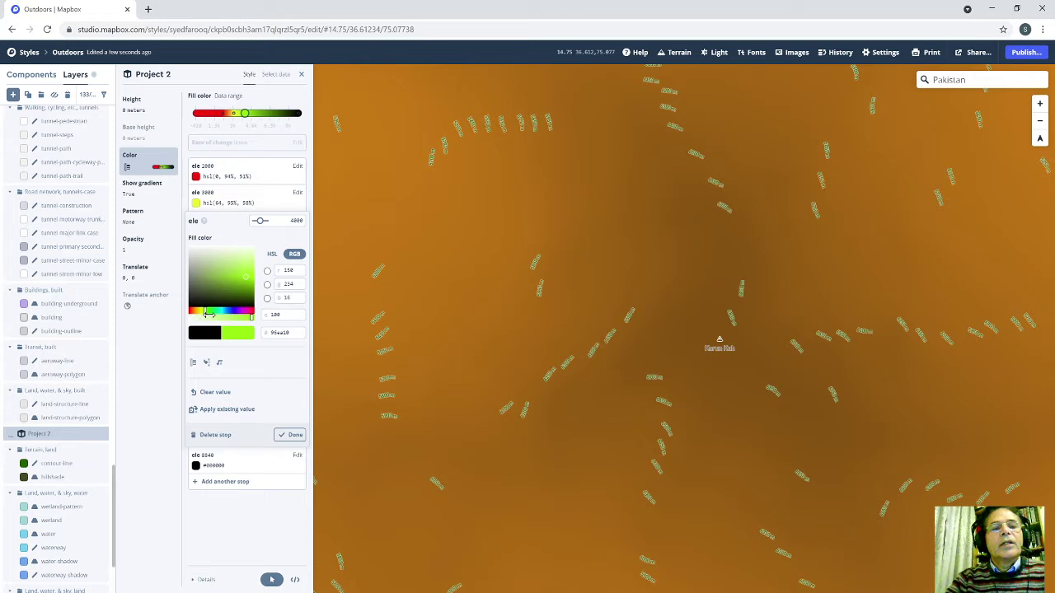
pyautogui.moveTo(207, 314); pyautogui.dragTo(213, 315)
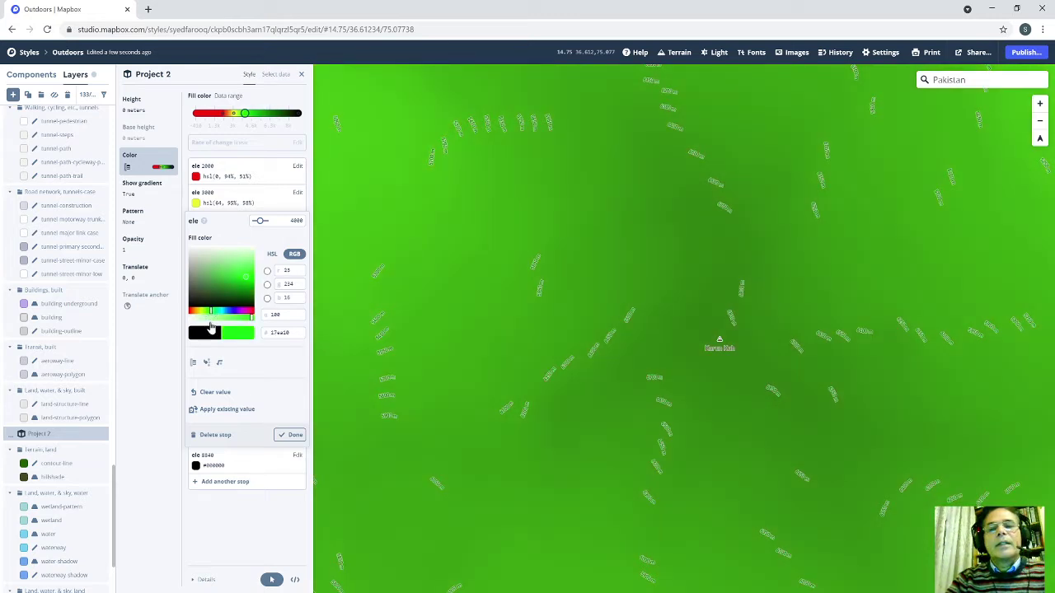
pyautogui.click(287, 442)
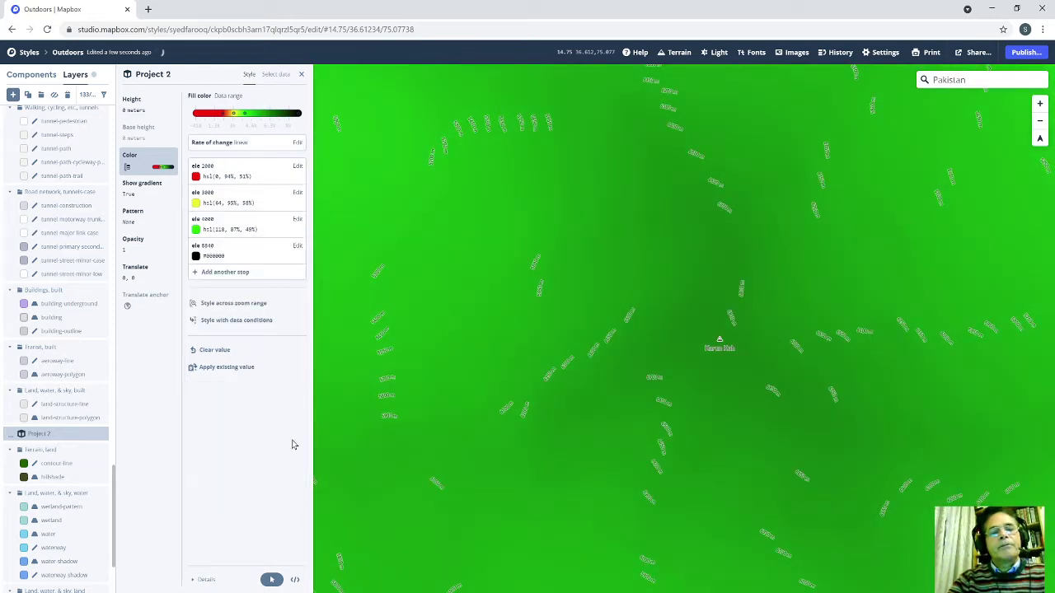
# Add another stop with ele 5000, tuning its hue to blue.
pyautogui.click(266, 282)
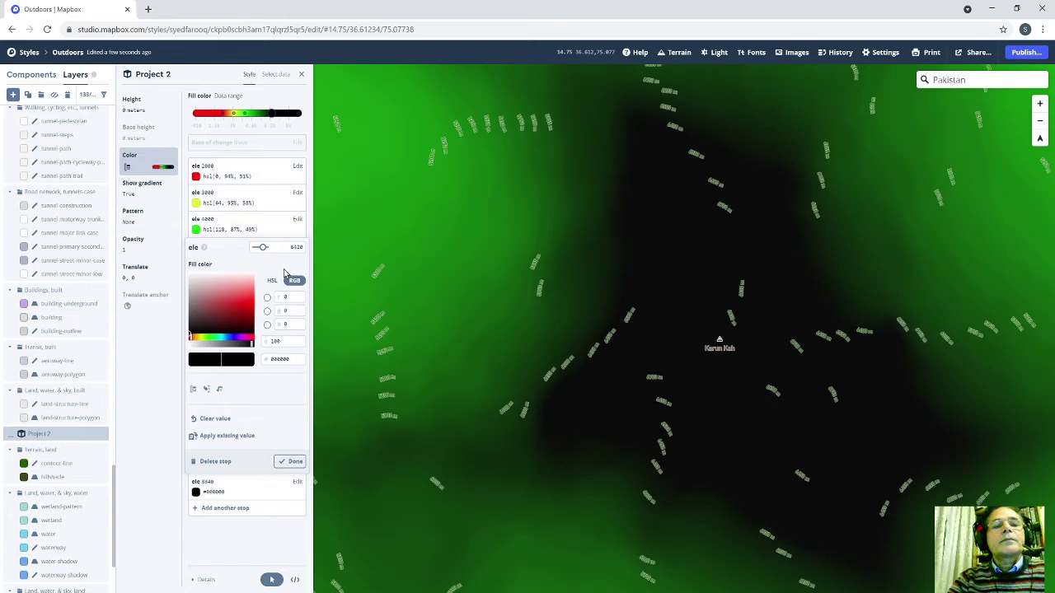
pyautogui.click(303, 248)
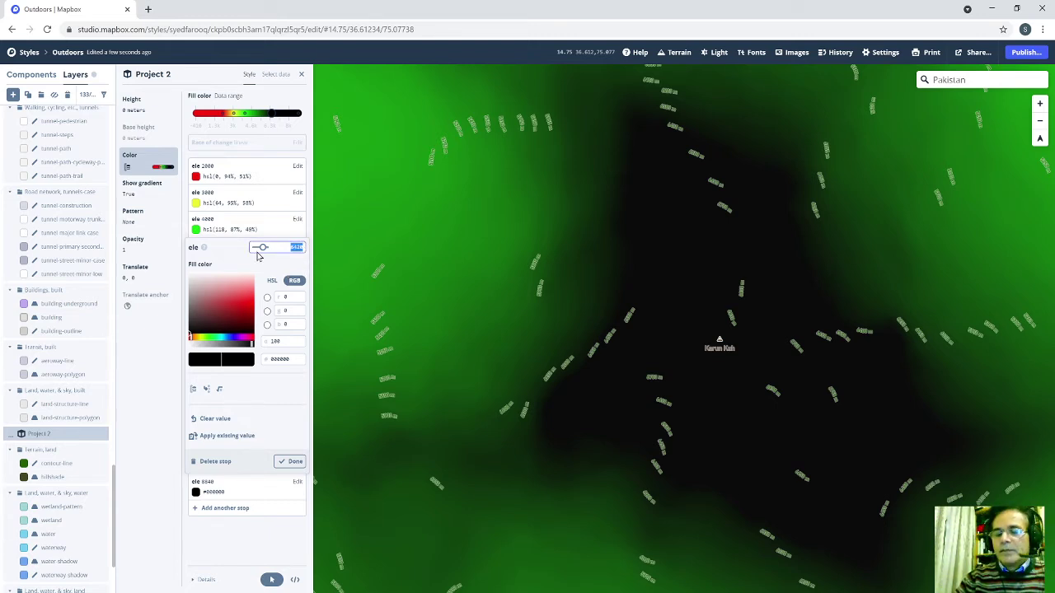
pyautogui.write('5000')
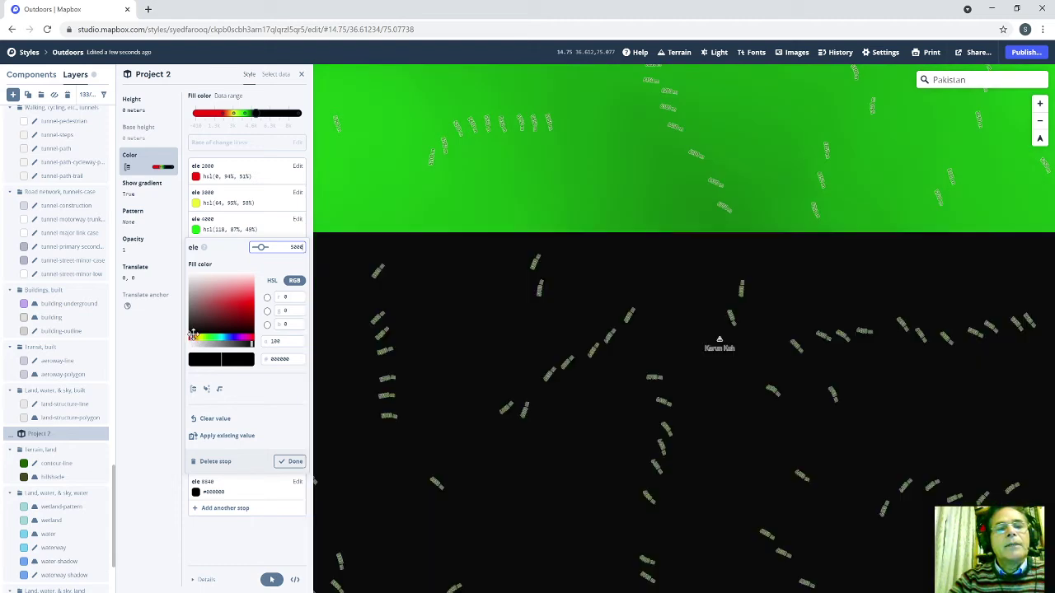
pyautogui.click(253, 305)
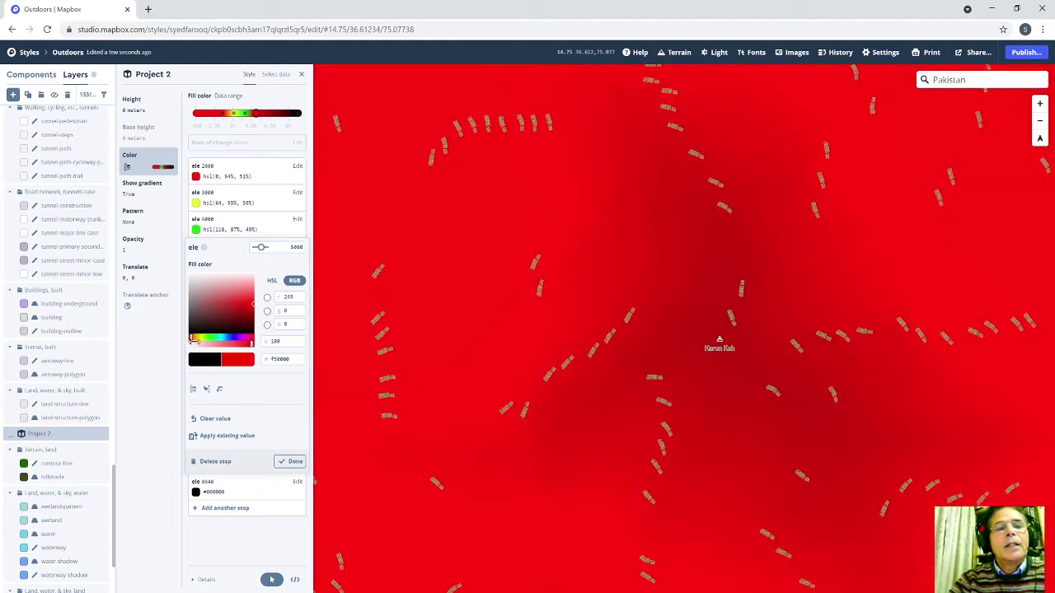
pyautogui.click(223, 338)
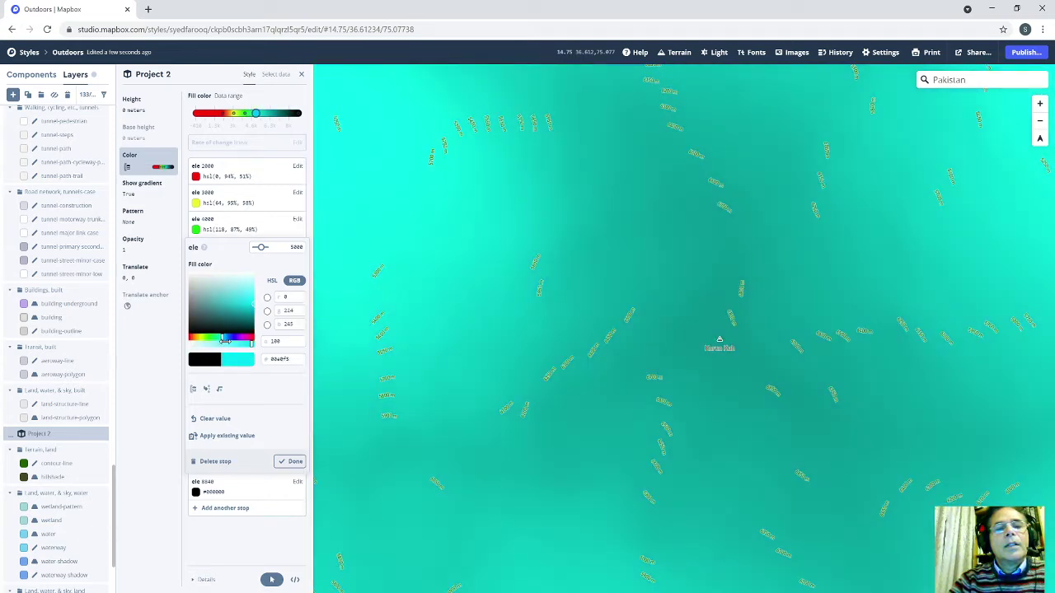
pyautogui.moveTo(221, 339); pyautogui.dragTo(225, 339)
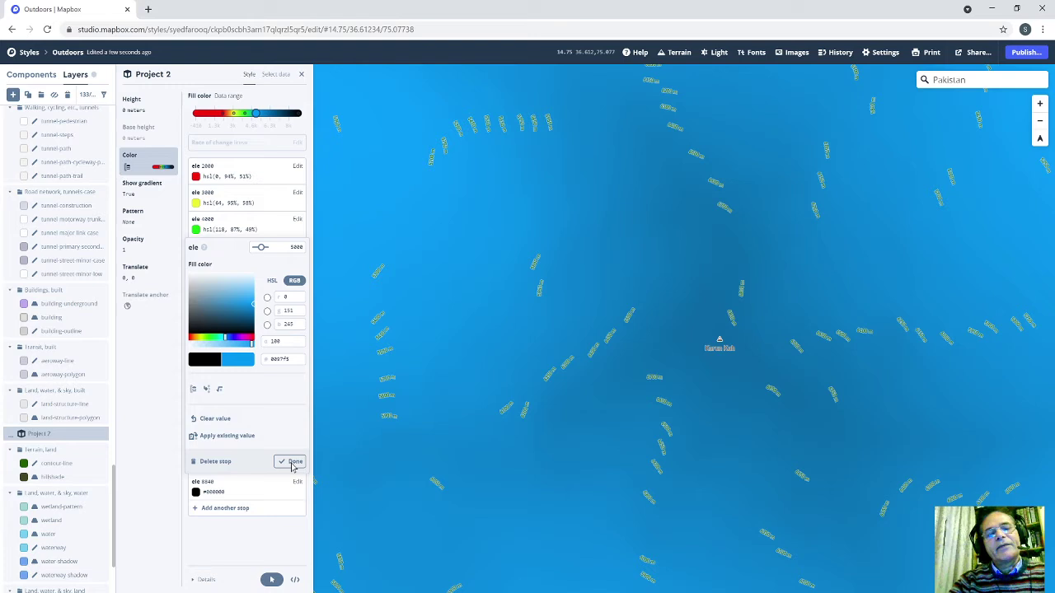
pyautogui.click(292, 464)
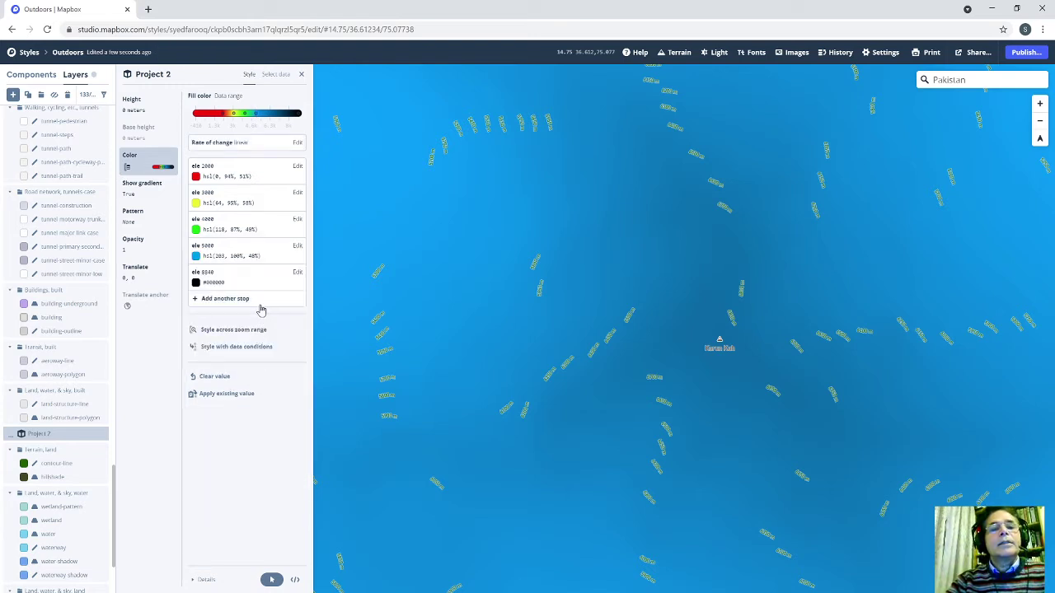
# Add a stop at ele 6000 coloured cyan (#28ebeb).
pyautogui.click(259, 304)
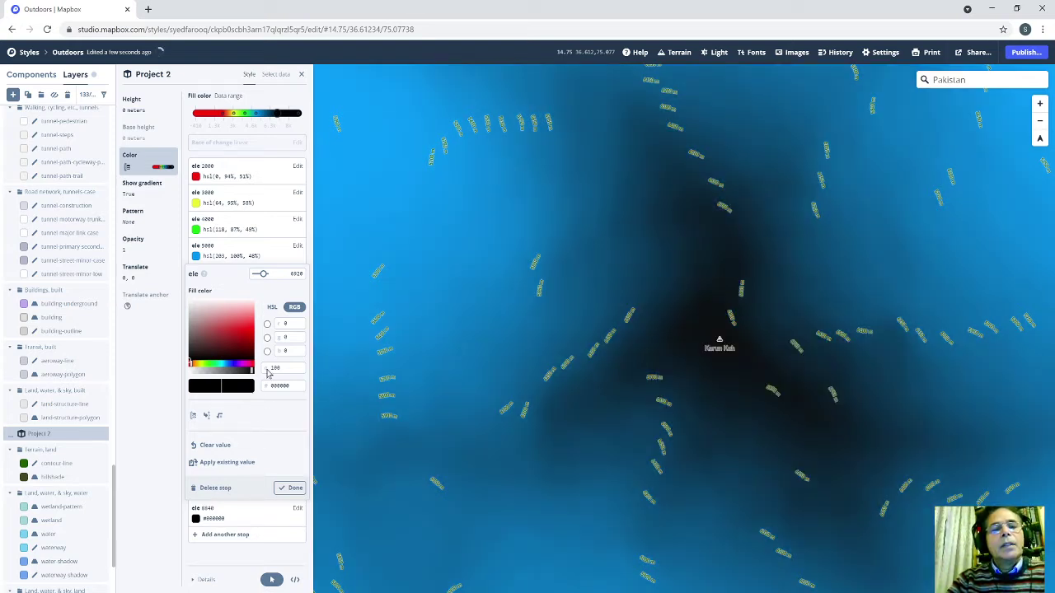
pyautogui.doubleClick(302, 273)
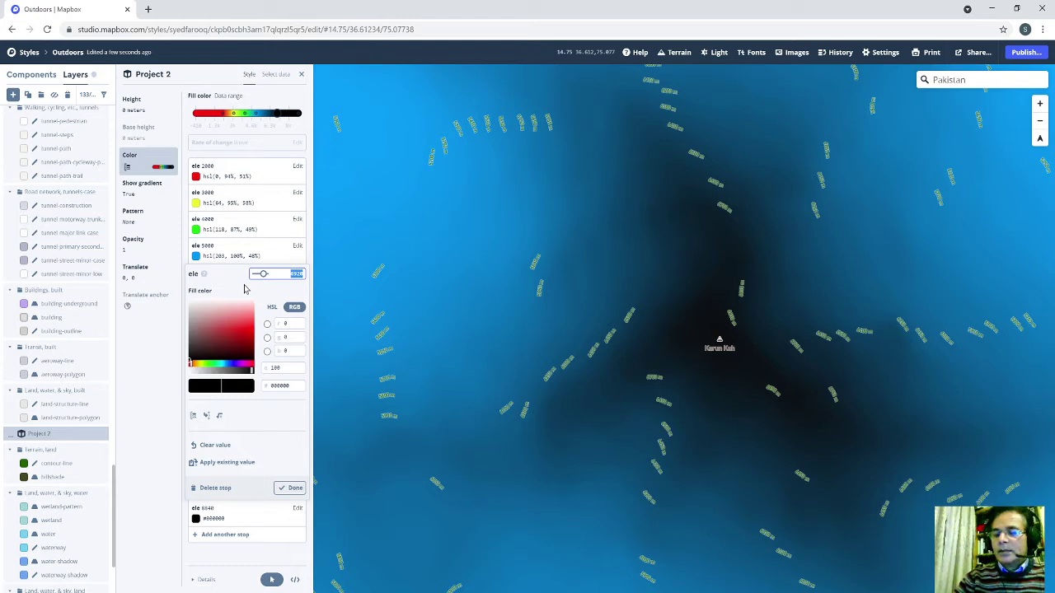
pyautogui.write('6000')
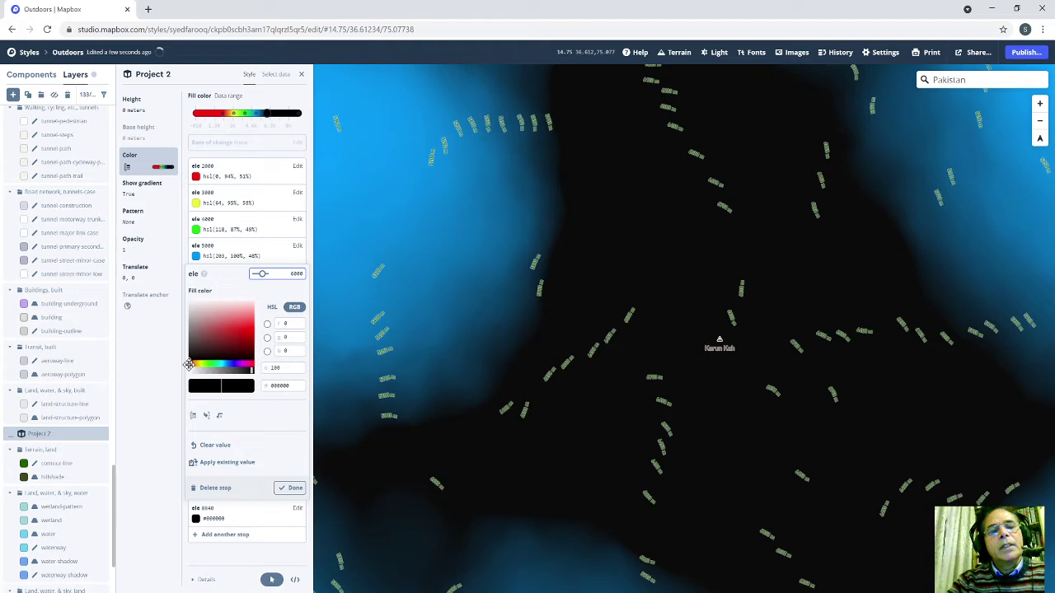
pyautogui.click(191, 359)
pyautogui.moveTo(225, 334); pyautogui.dragTo(242, 327)
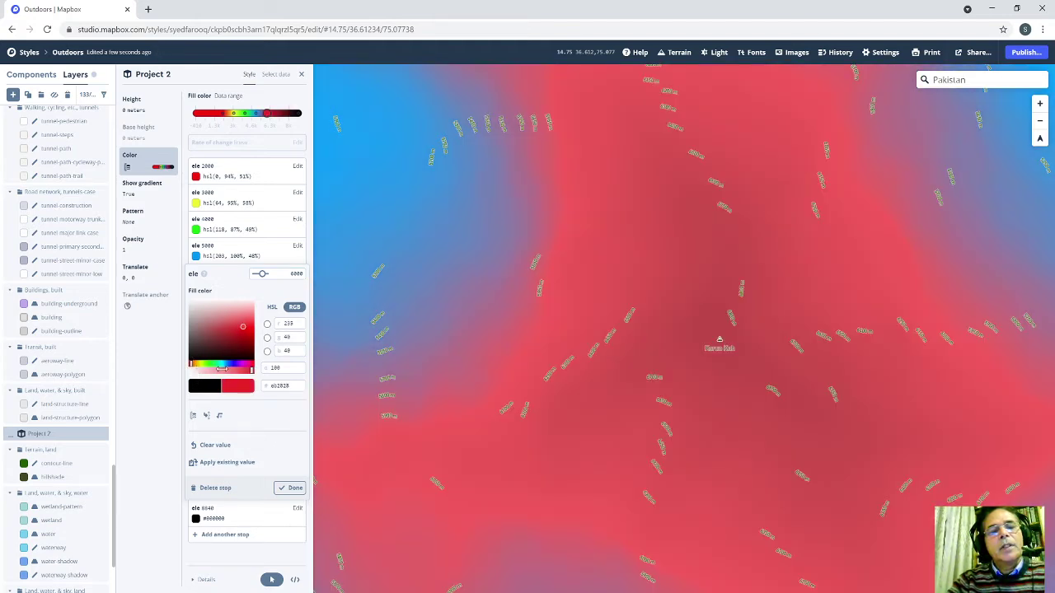
pyautogui.moveTo(206, 367); pyautogui.dragTo(221, 368)
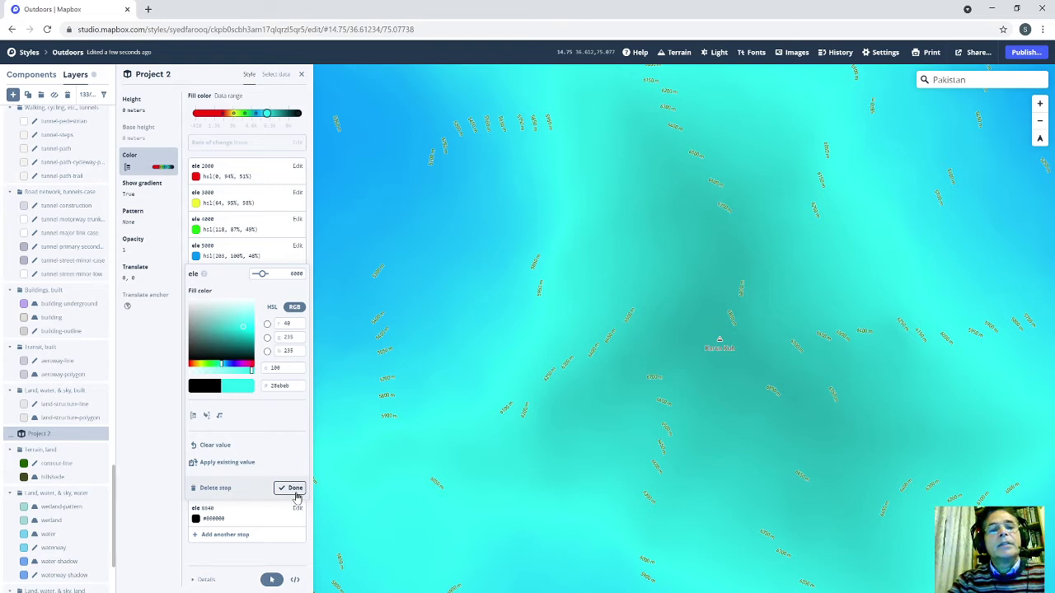
pyautogui.click(296, 494)
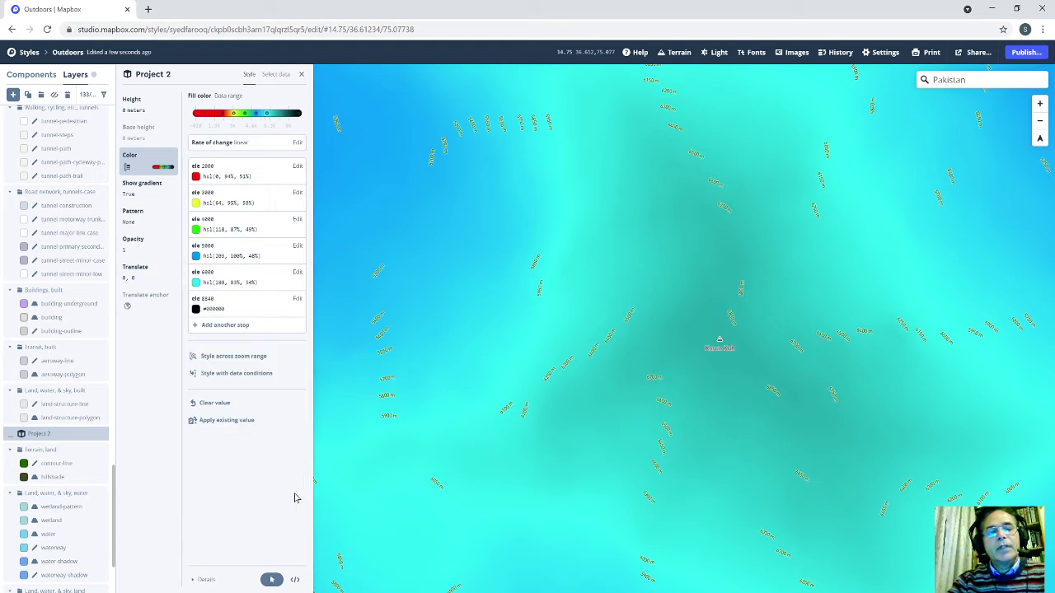
# Add a seventh stop at ele 7000 with a magenta colour.
pyautogui.click(240, 345)
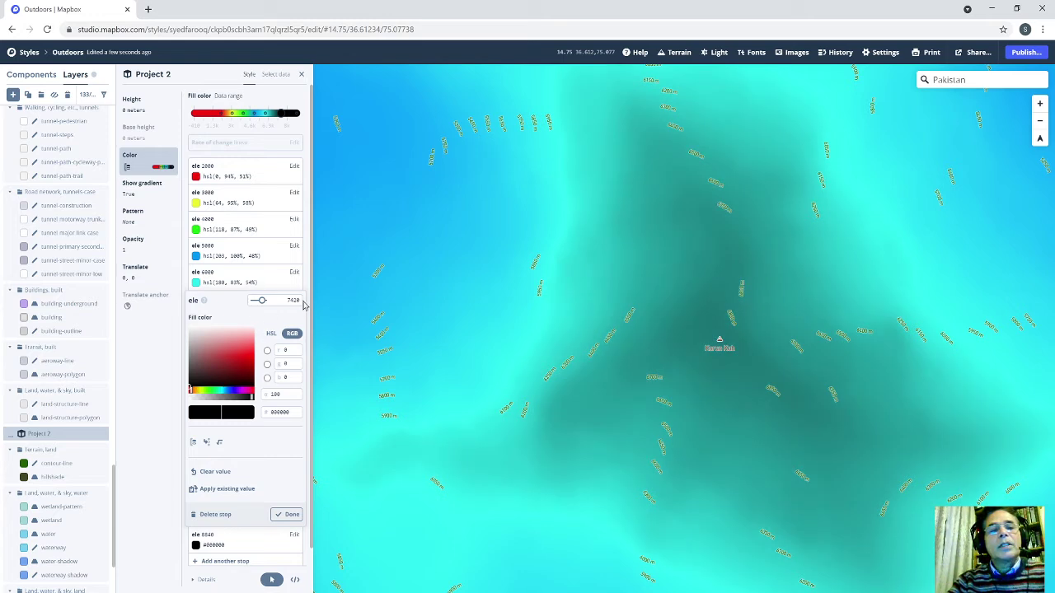
pyautogui.moveTo(301, 301); pyautogui.dragTo(258, 307)
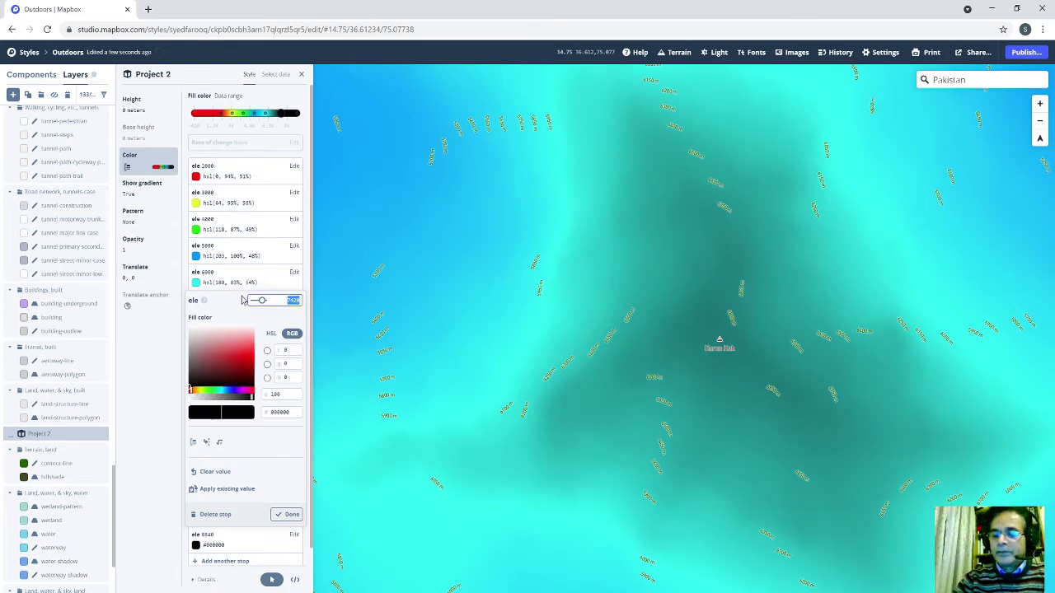
pyautogui.write('7000')
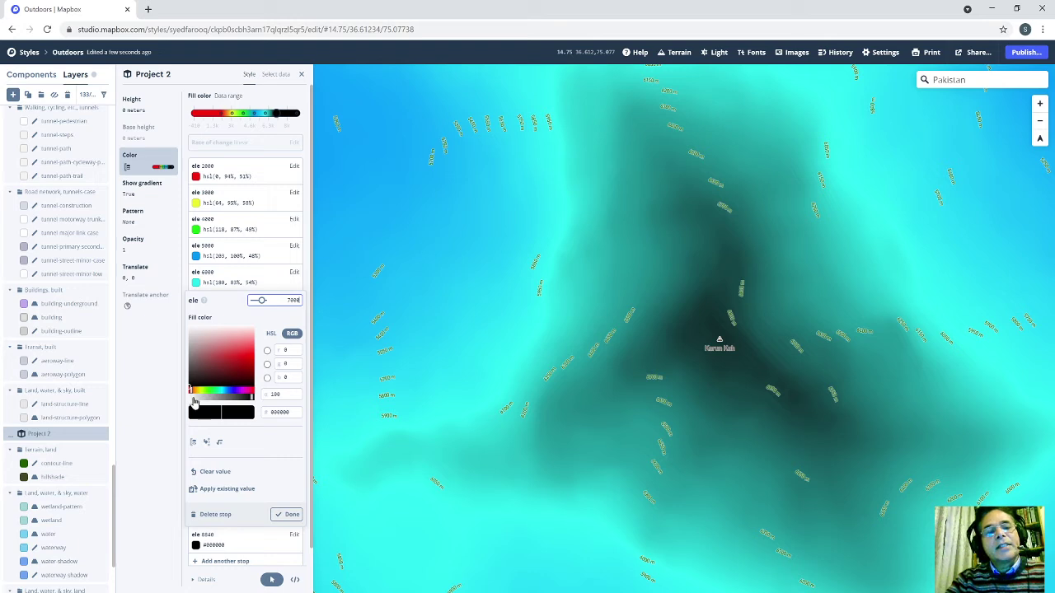
pyautogui.click(253, 363)
pyautogui.moveTo(252, 364); pyautogui.dragTo(253, 356)
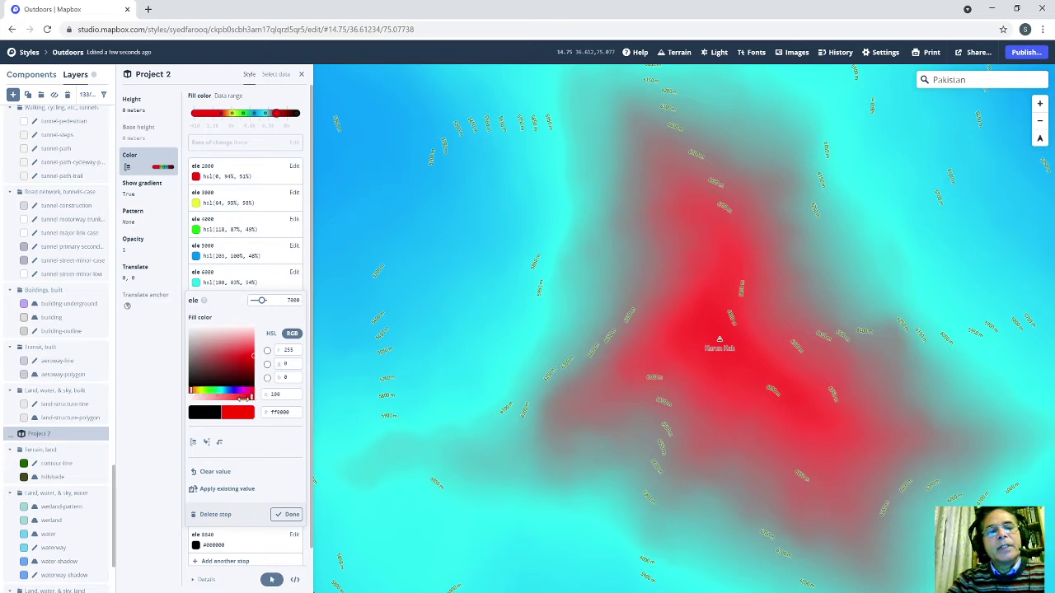
pyautogui.moveTo(244, 398)
pyautogui.mouseDown()
pyautogui.moveTo(235, 397)
pyautogui.moveTo(252, 396)
pyautogui.mouseUp()
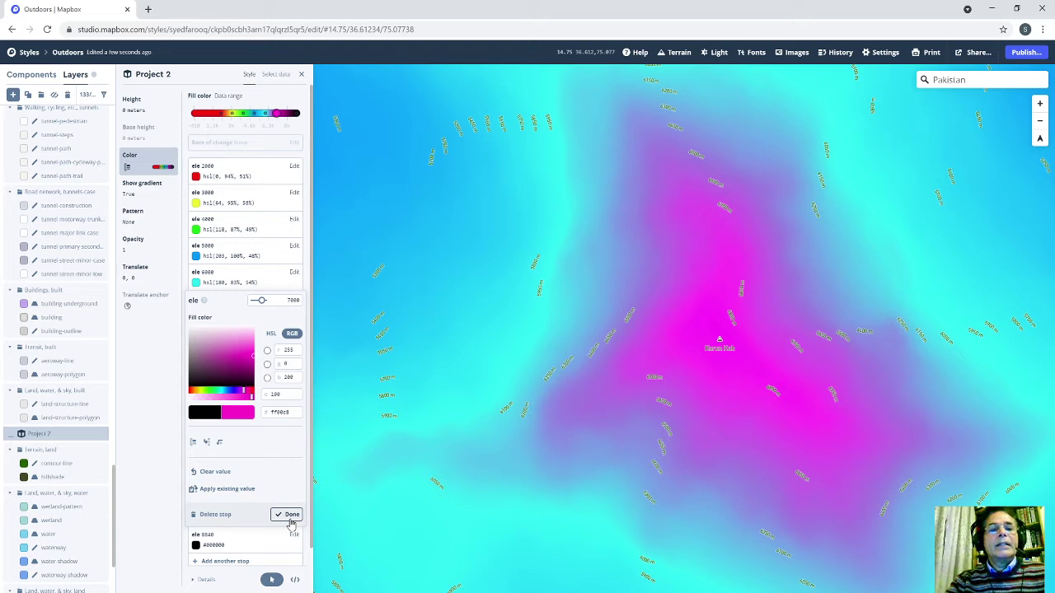
pyautogui.click(290, 515)
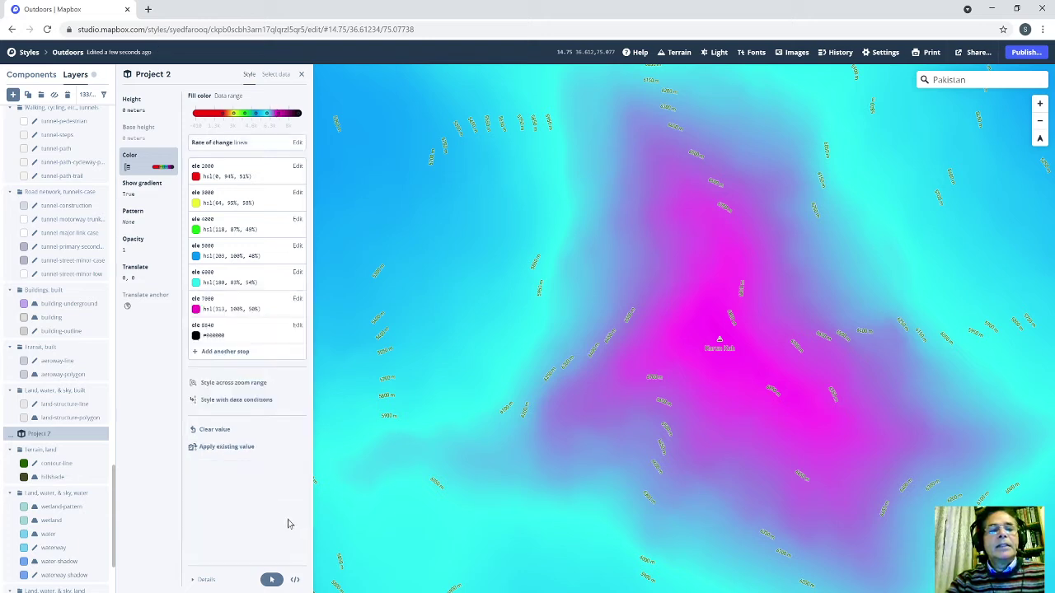
# Set the top ele 8848 stop's colour to black (#000000).
pyautogui.click(211, 338)
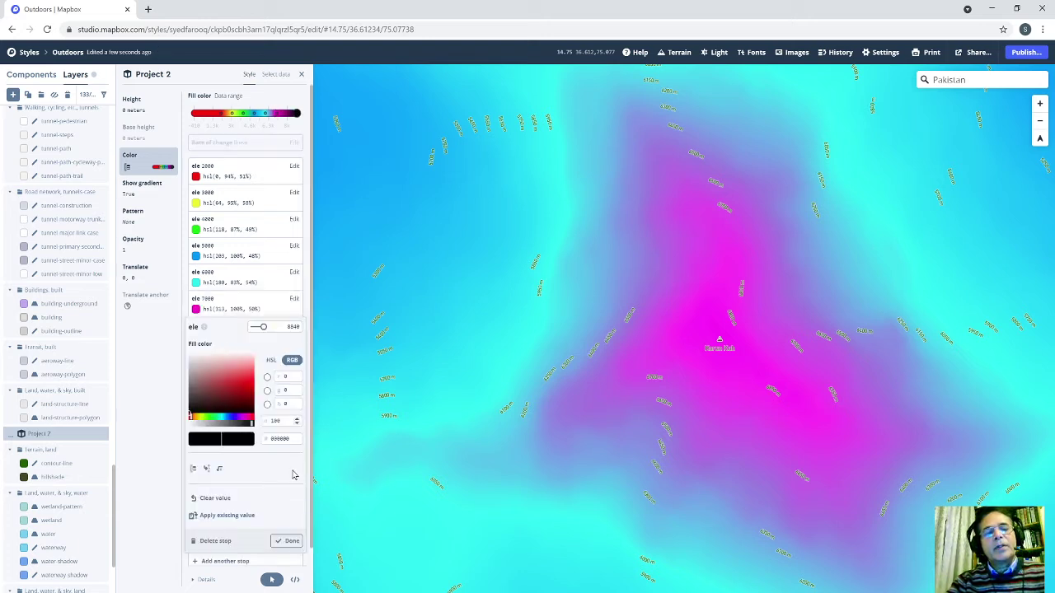
pyautogui.click(288, 542)
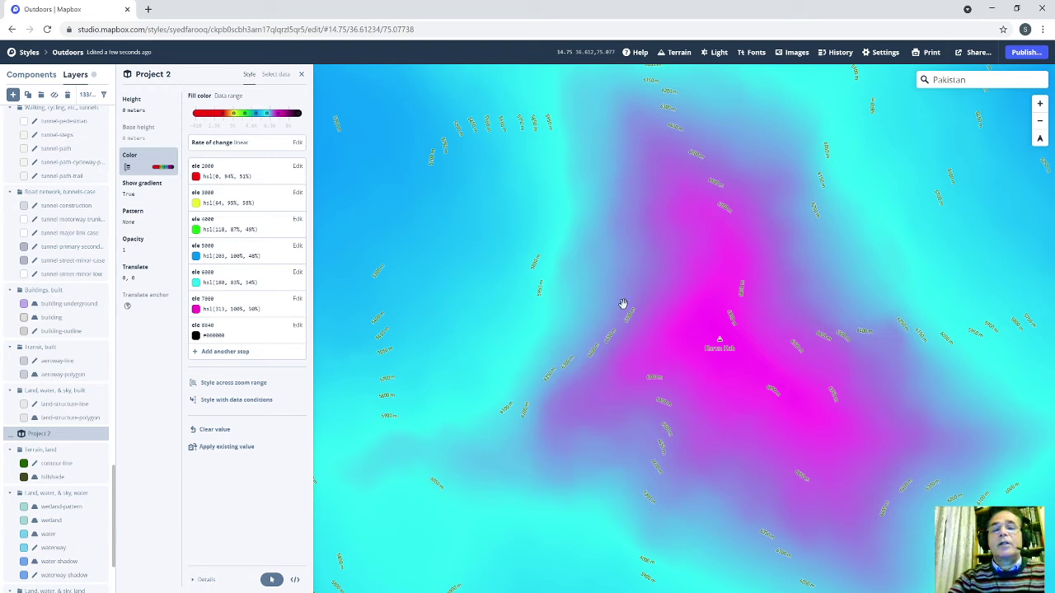
# Style the fill height across the ele data range, changing the lowest stop from -418 to 0.
pyautogui.click(131, 109)
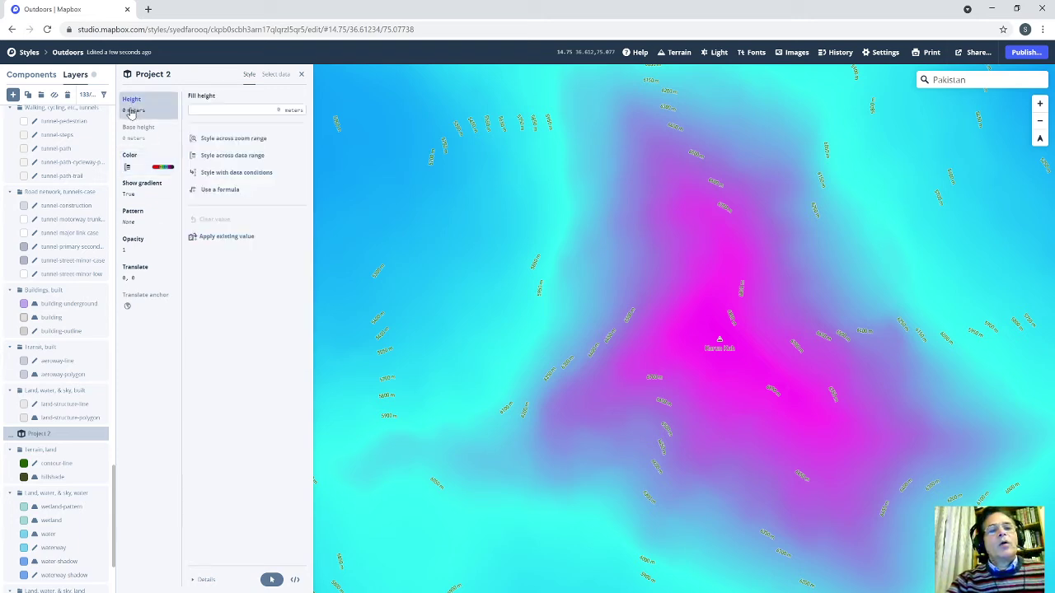
pyautogui.click(239, 160)
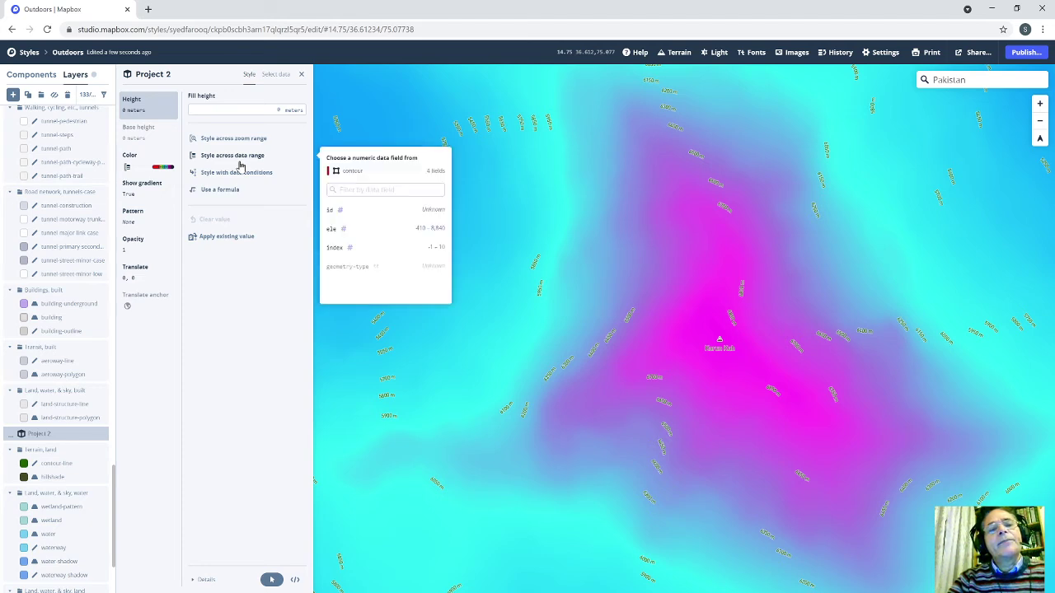
pyautogui.click(345, 235)
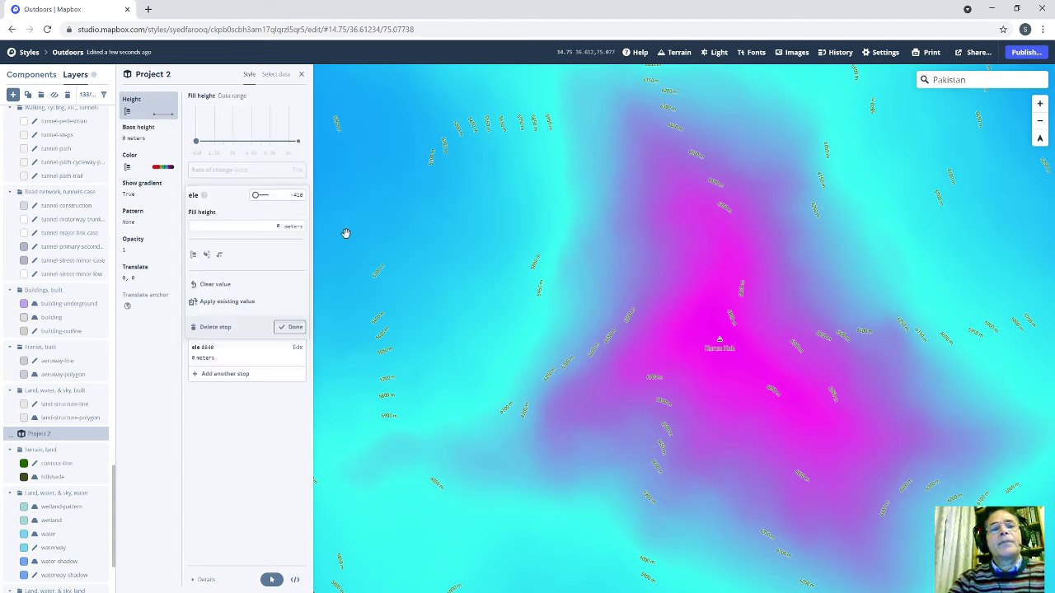
pyautogui.doubleClick(306, 198)
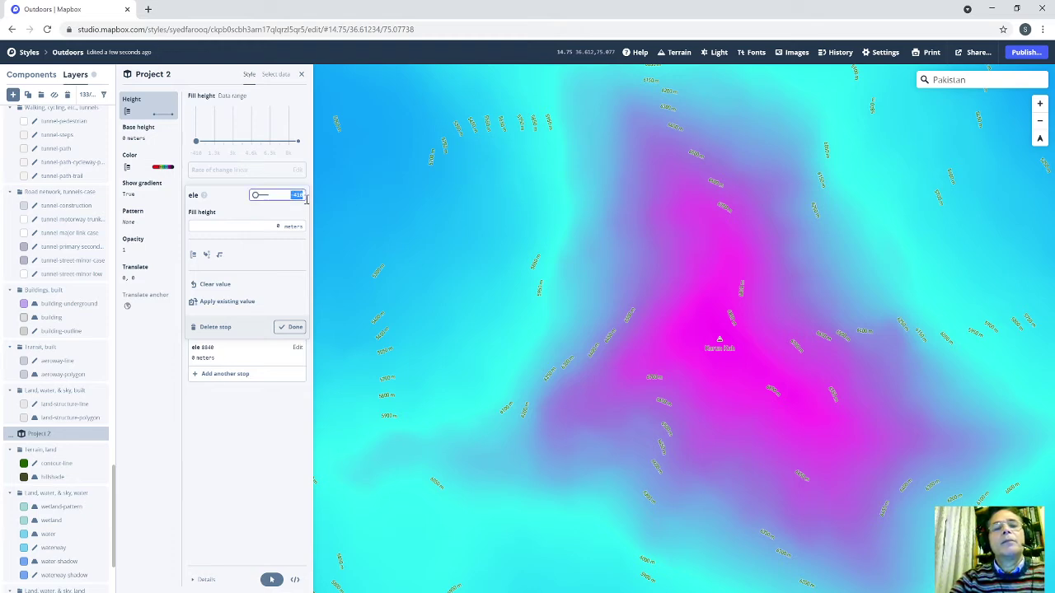
pyautogui.write('0')
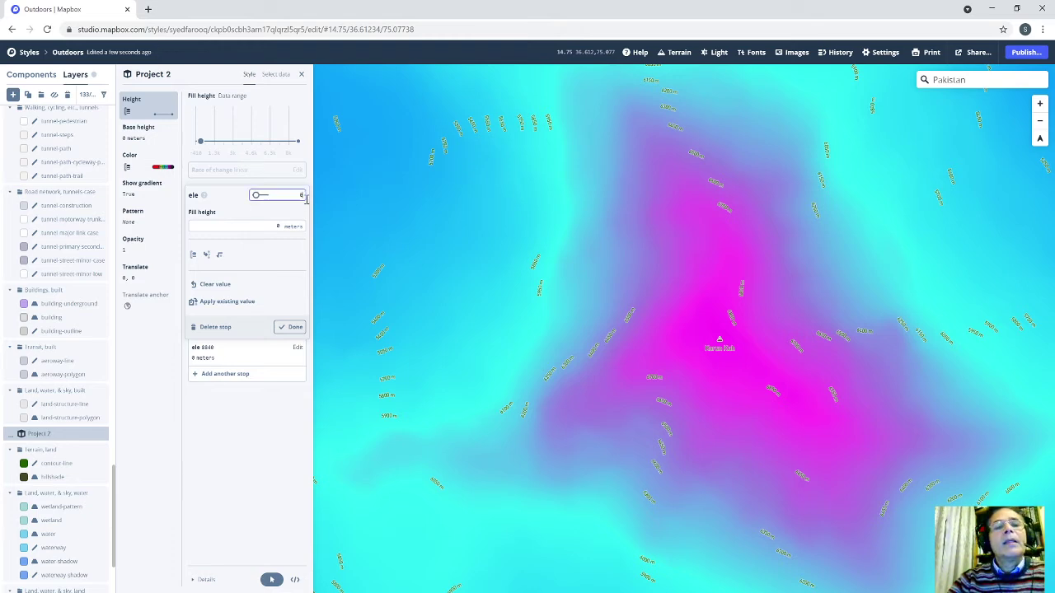
pyautogui.click(288, 330)
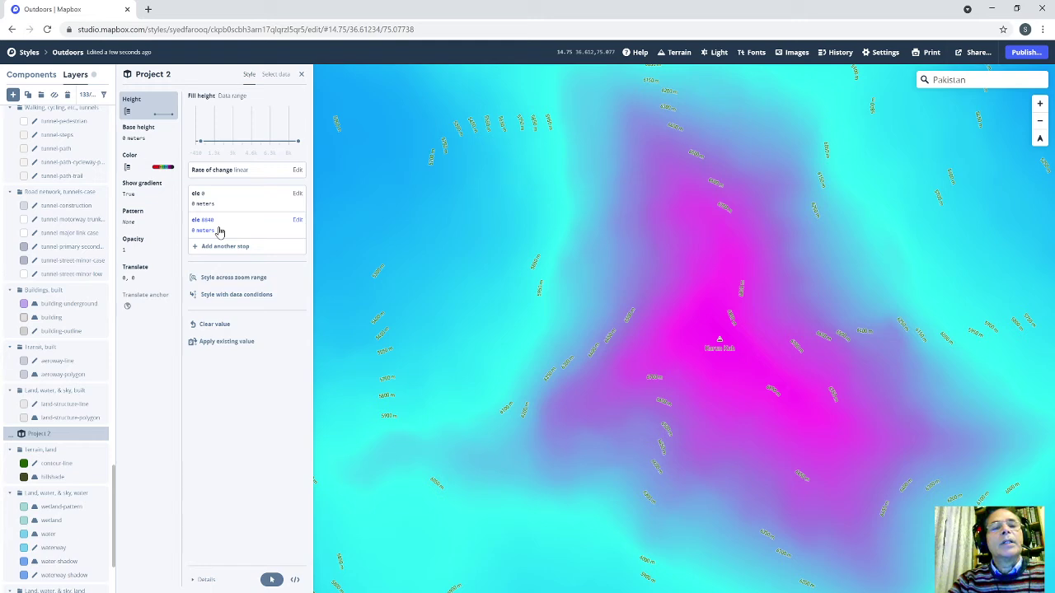
# Give the top ele stop a fill height of 8848 meters.
pyautogui.click(220, 231)
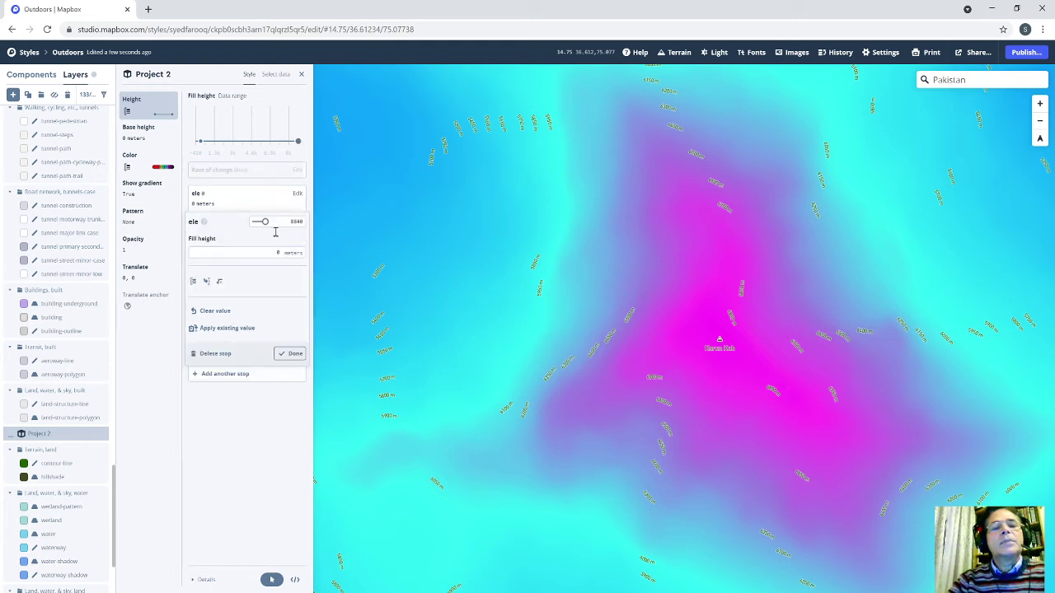
pyautogui.click(239, 254)
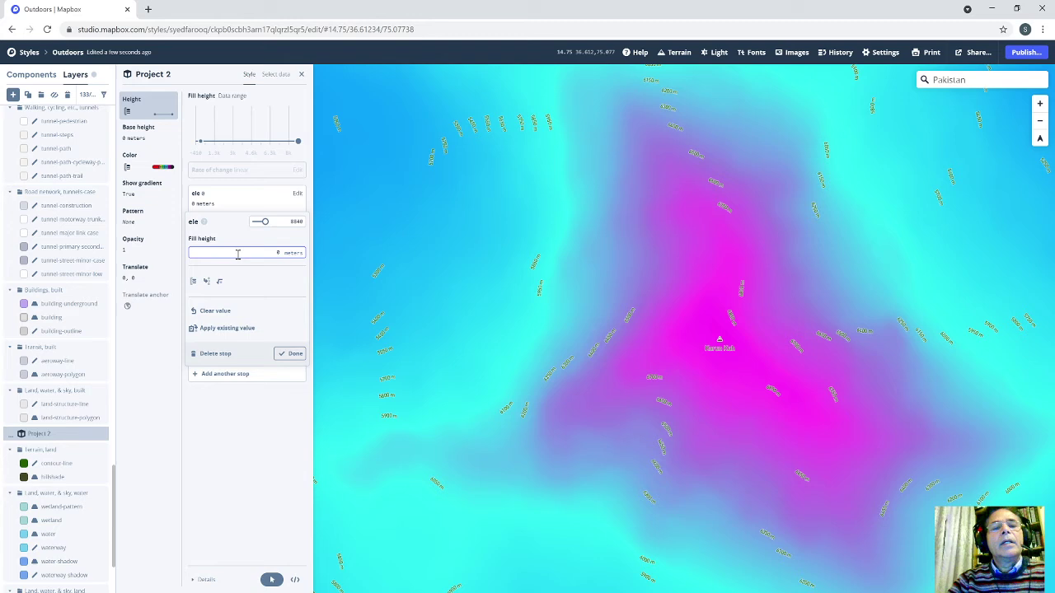
pyautogui.write('8')
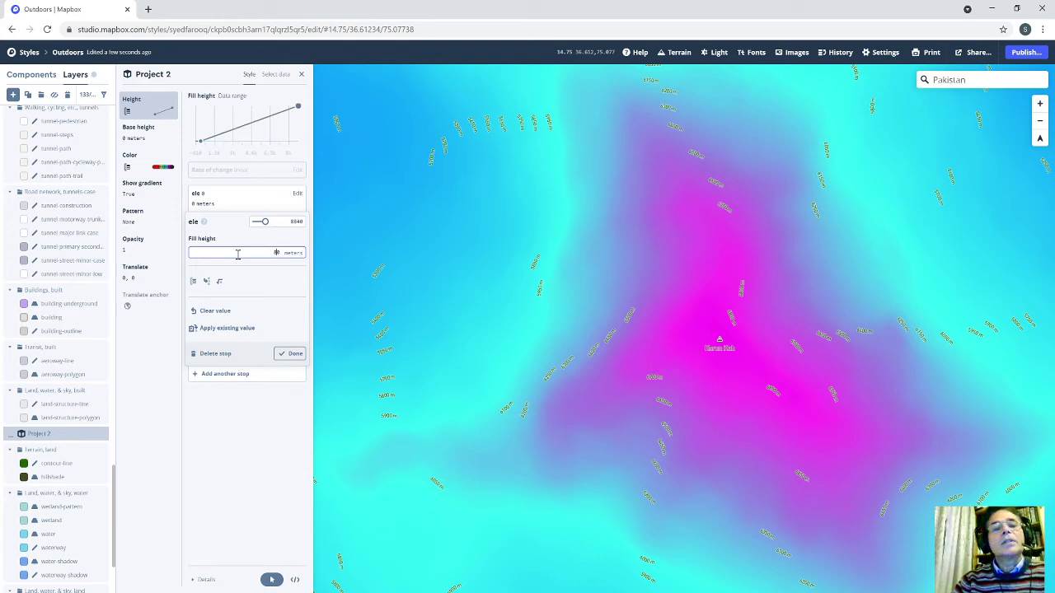
pyautogui.write('8')
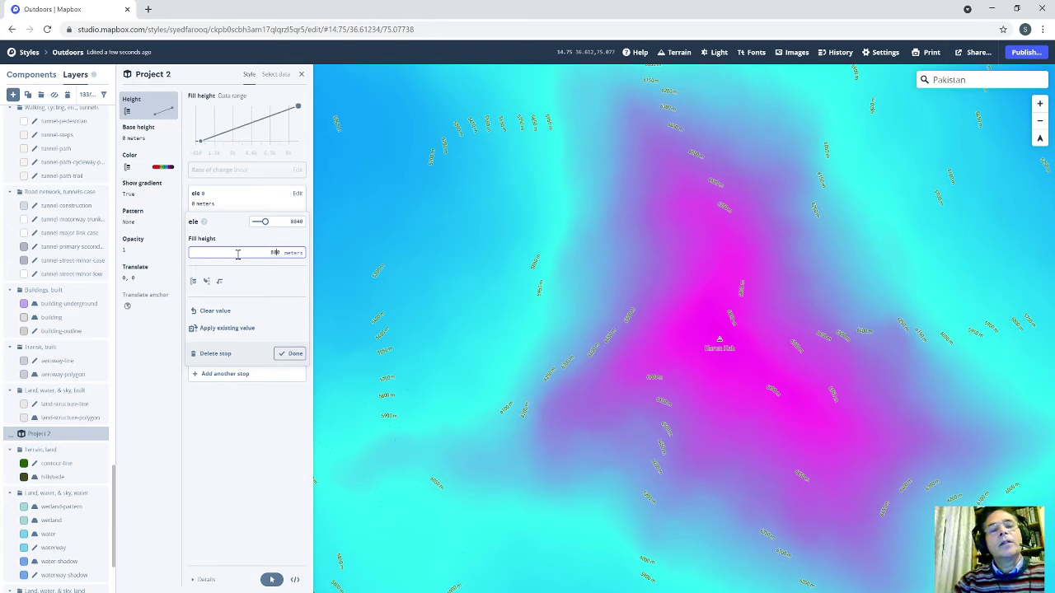
pyautogui.write('8')
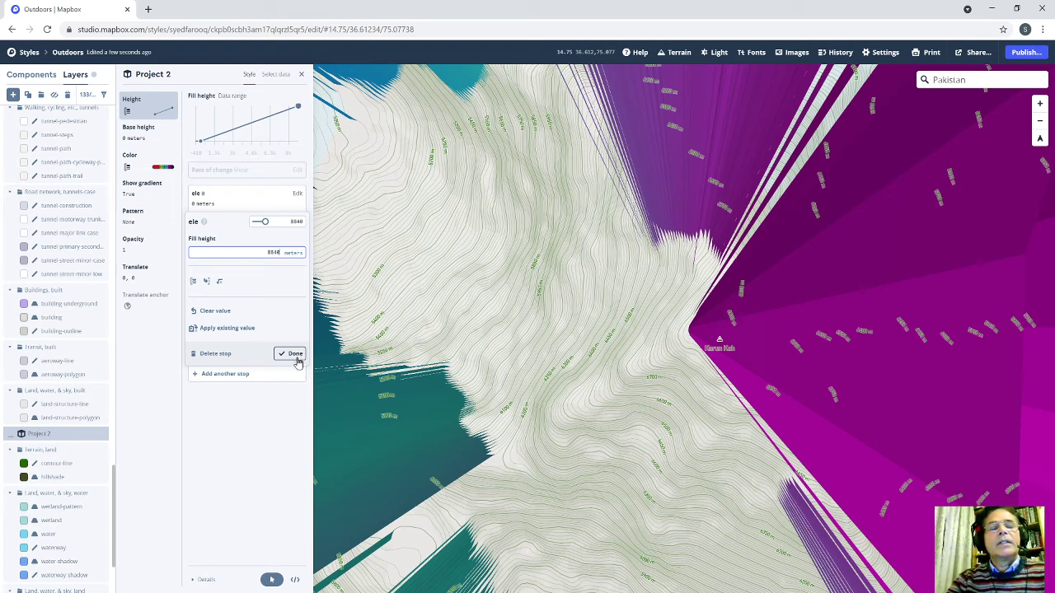
pyautogui.click(294, 355)
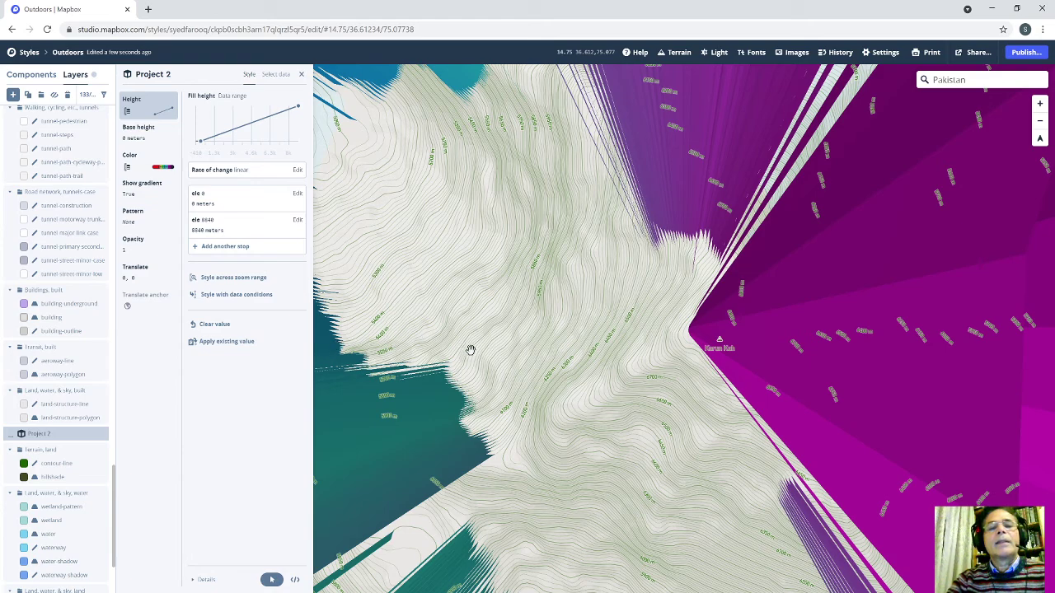
# Zoom out to about 11.9, centre the magenta peak, and pitch the map into 3D.
pyautogui.scroll(-3, 552, 404)
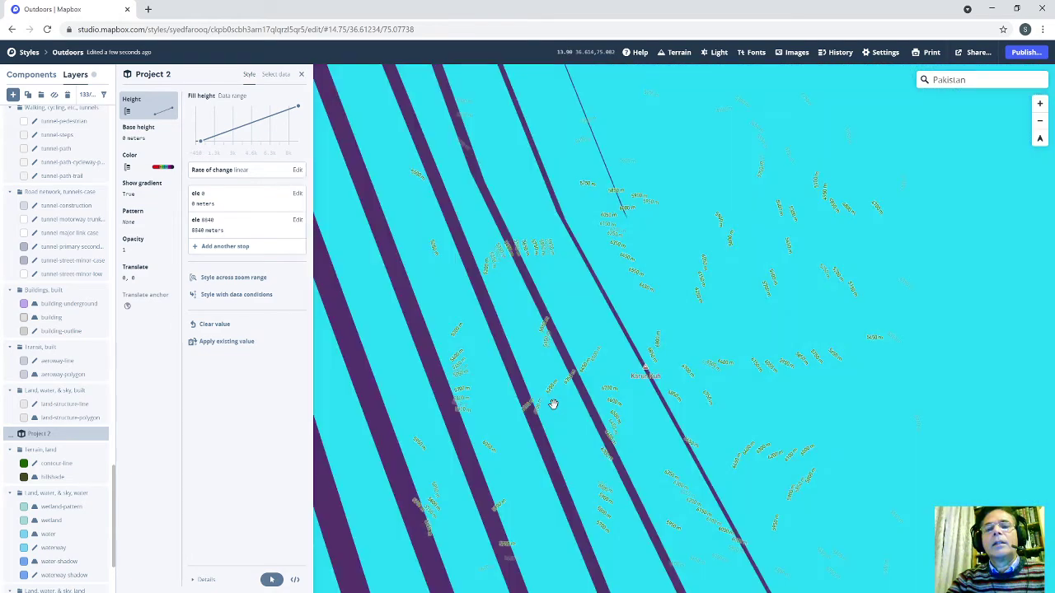
pyautogui.scroll(-2, 552, 404)
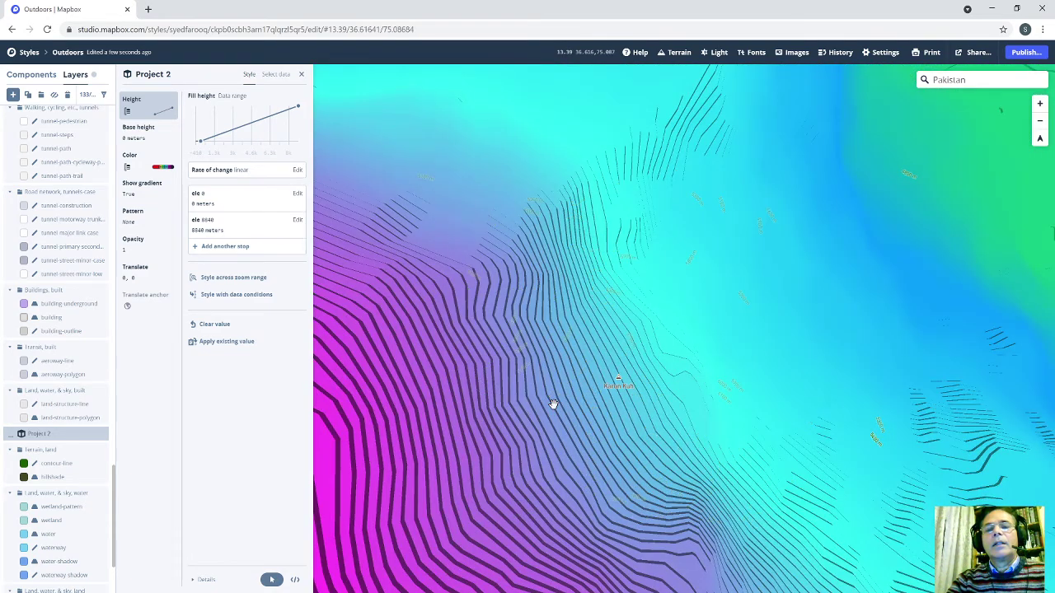
pyautogui.scroll(-2, 554, 405)
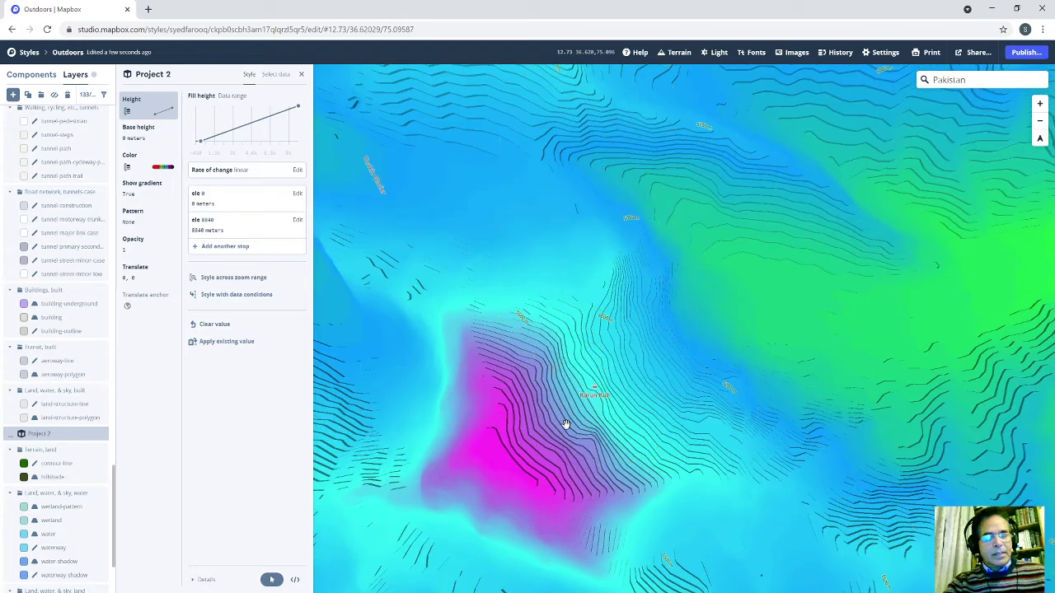
pyautogui.scroll(-3, 565, 423)
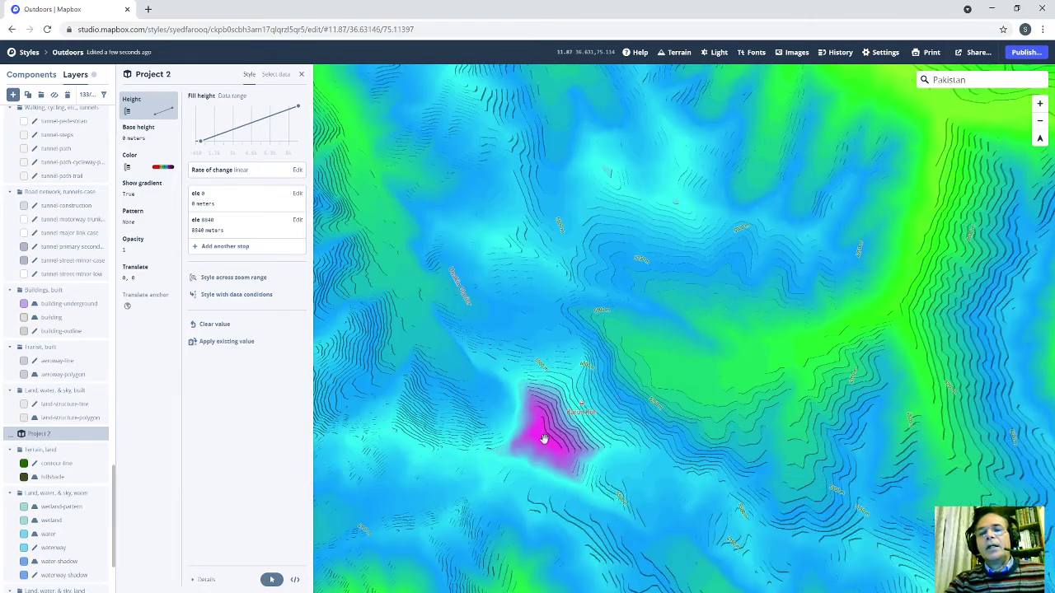
pyautogui.moveTo(544, 439); pyautogui.dragTo(585, 397)
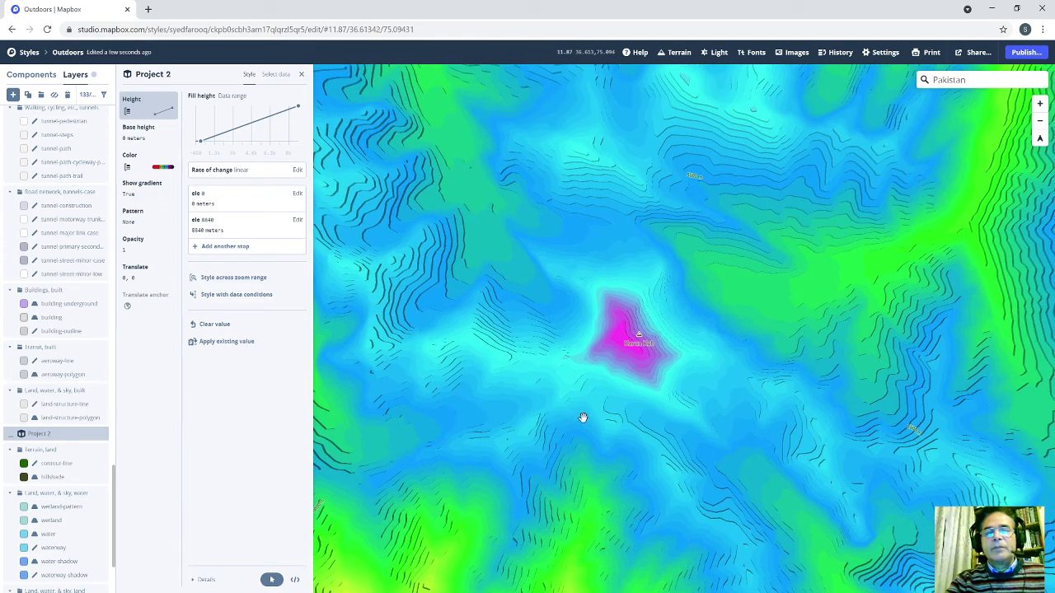
pyautogui.moveTo(575, 436); pyautogui.dragTo(595, 206)
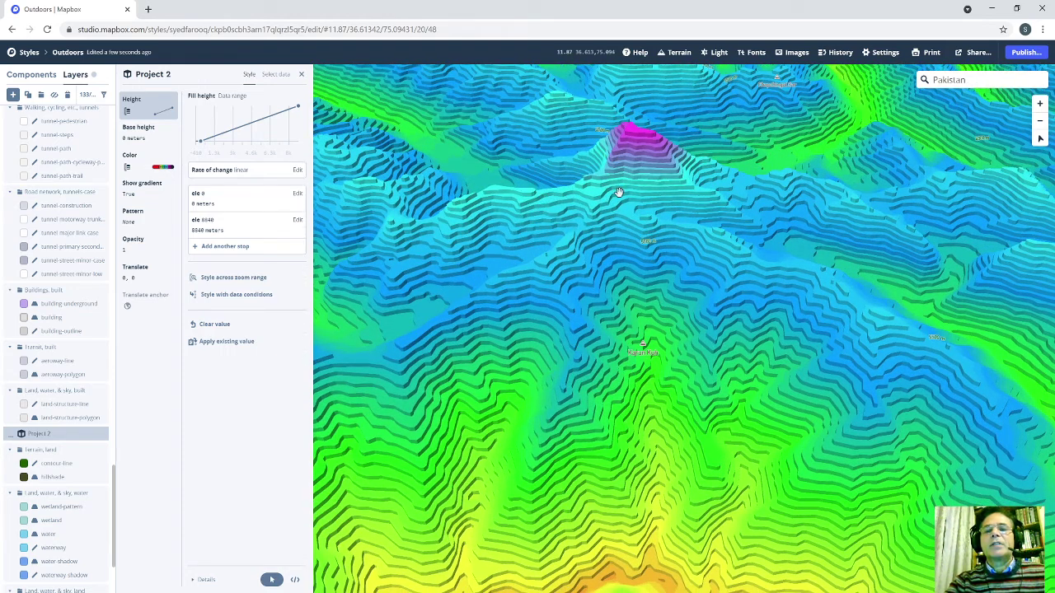
# Close the Project 2 editor and recentre the pitched 3D terrain on the magenta peak.
pyautogui.scroll(-2, 619, 193)
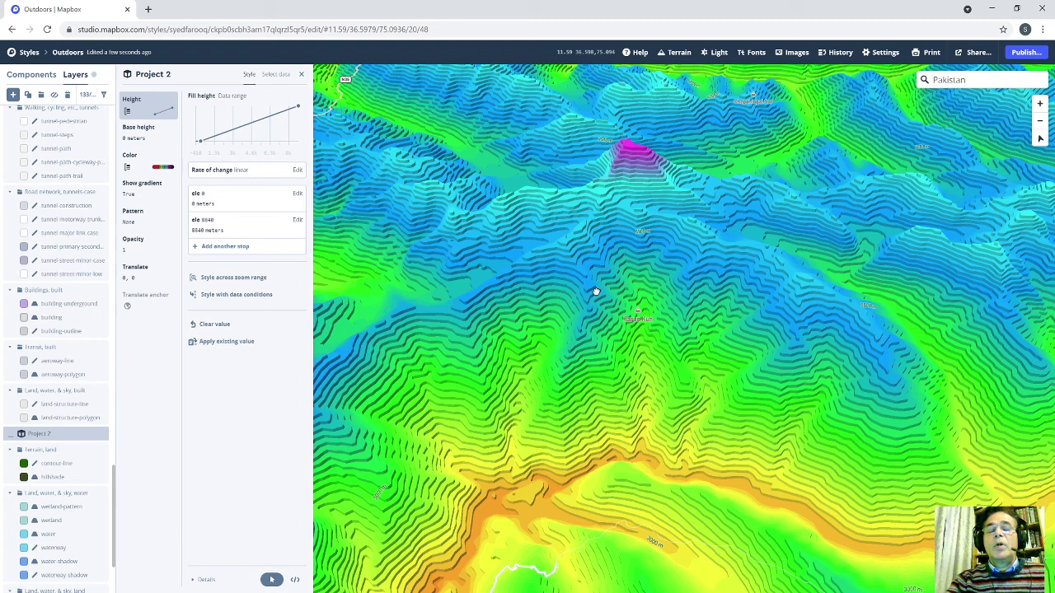
pyautogui.click(596, 292)
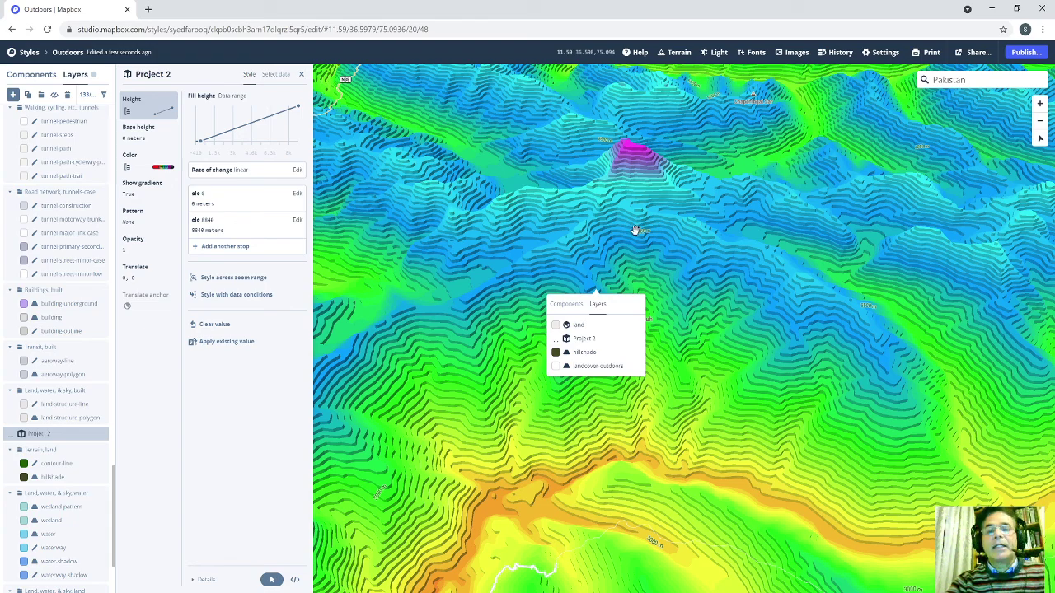
pyautogui.press('Escape')
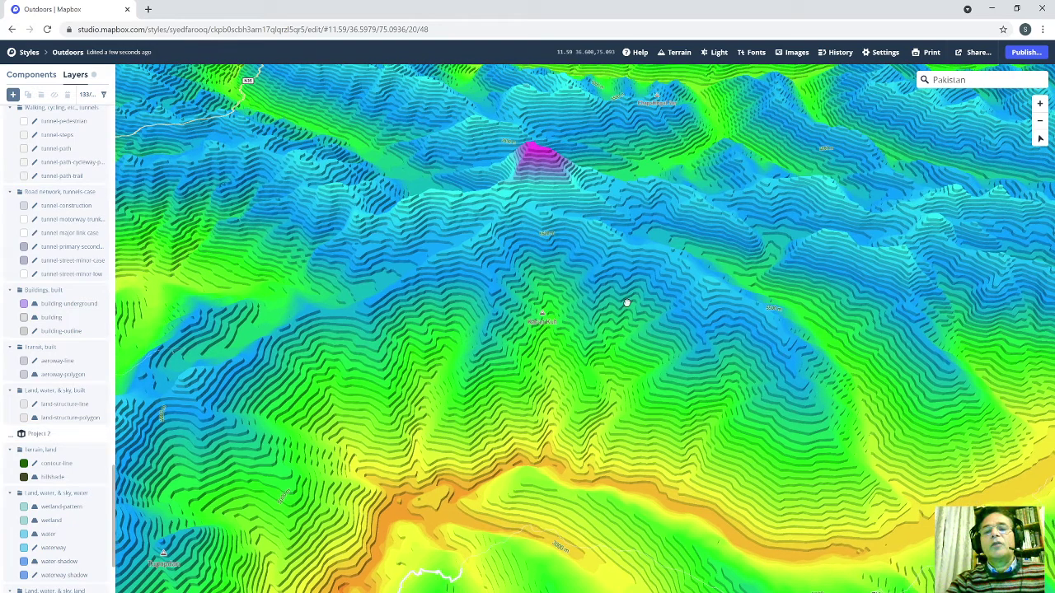
pyautogui.moveTo(627, 303); pyautogui.dragTo(569, 299)
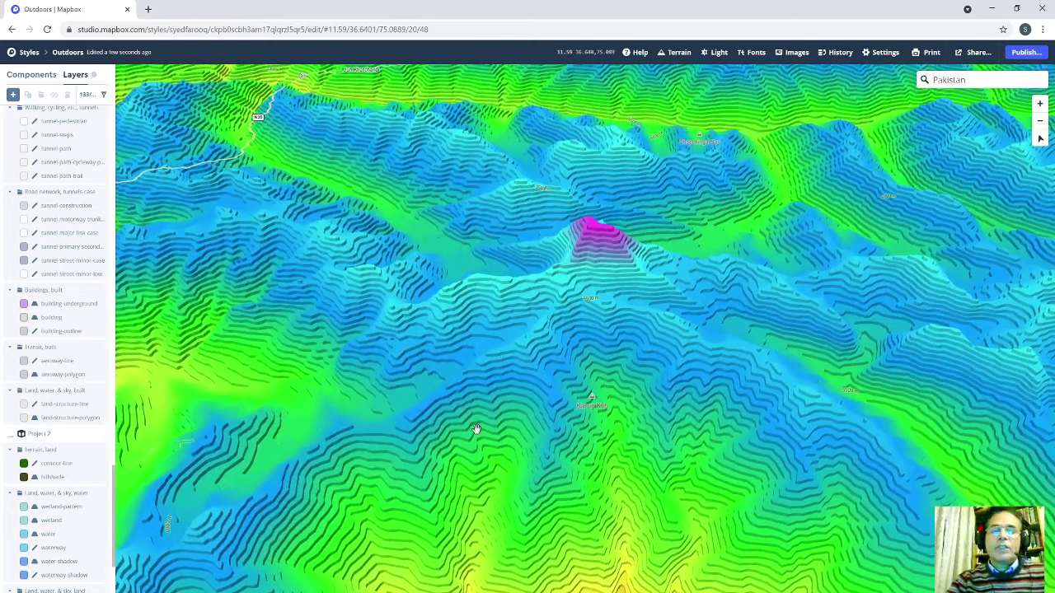